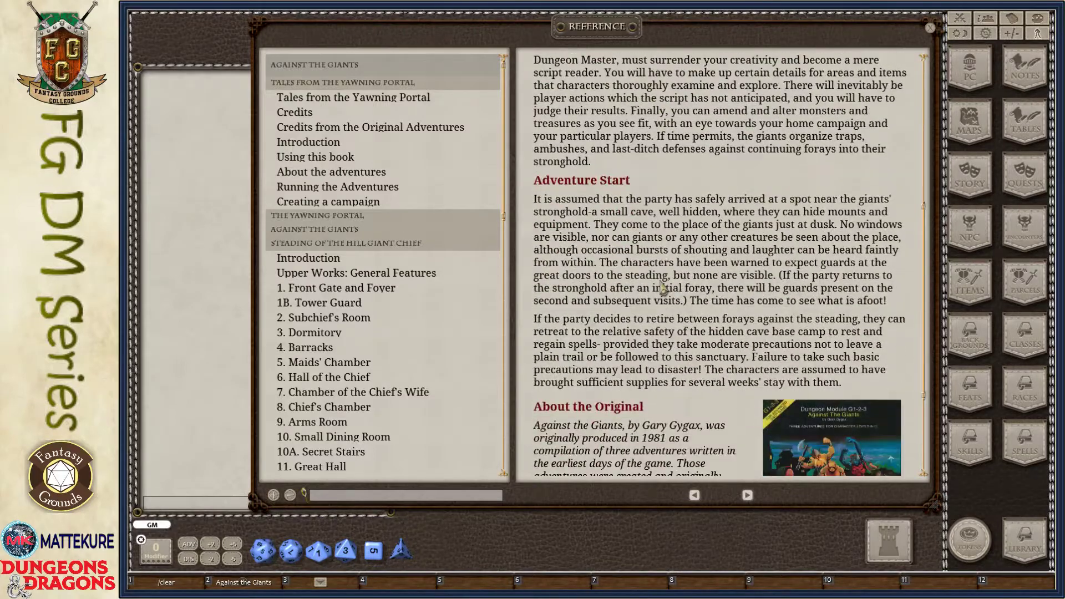
- Move on to the Upper Works general features page and view the stronghold map enlarged
click(747, 495)
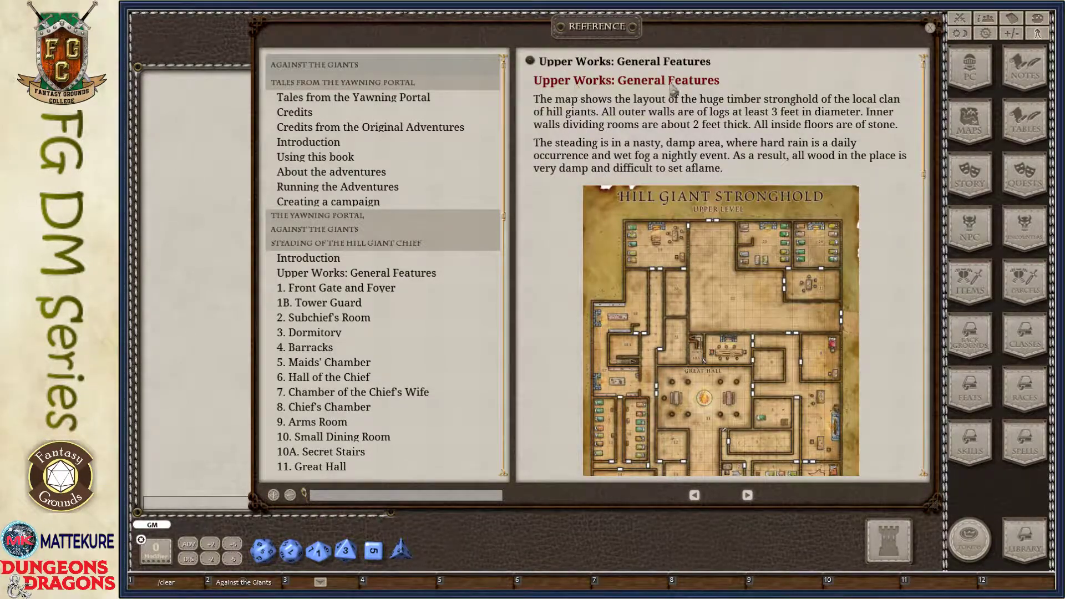
scroll(665, 135, down, 2)
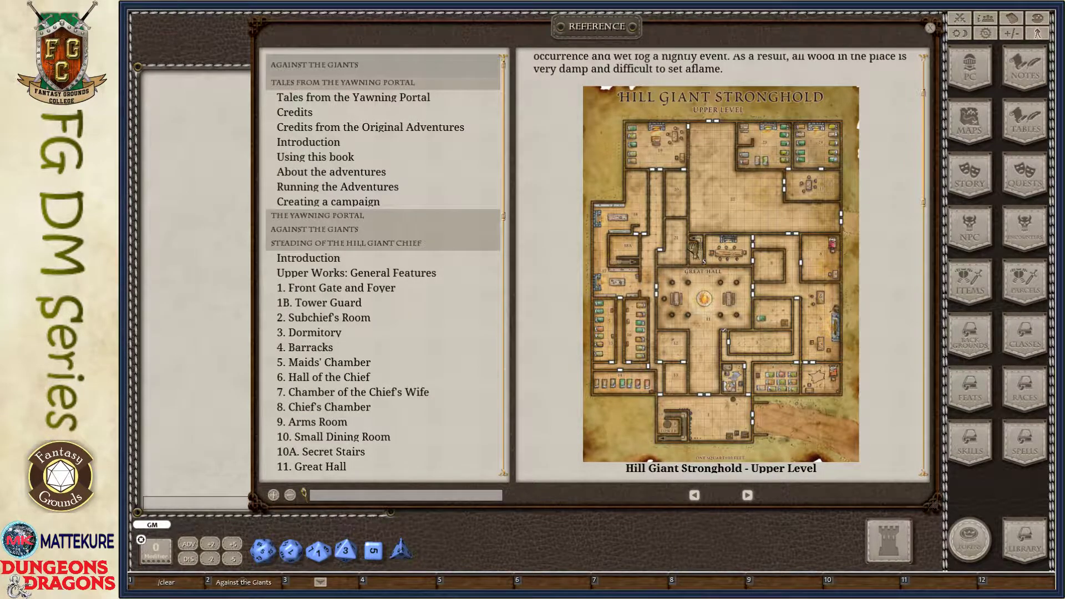
click(692, 249)
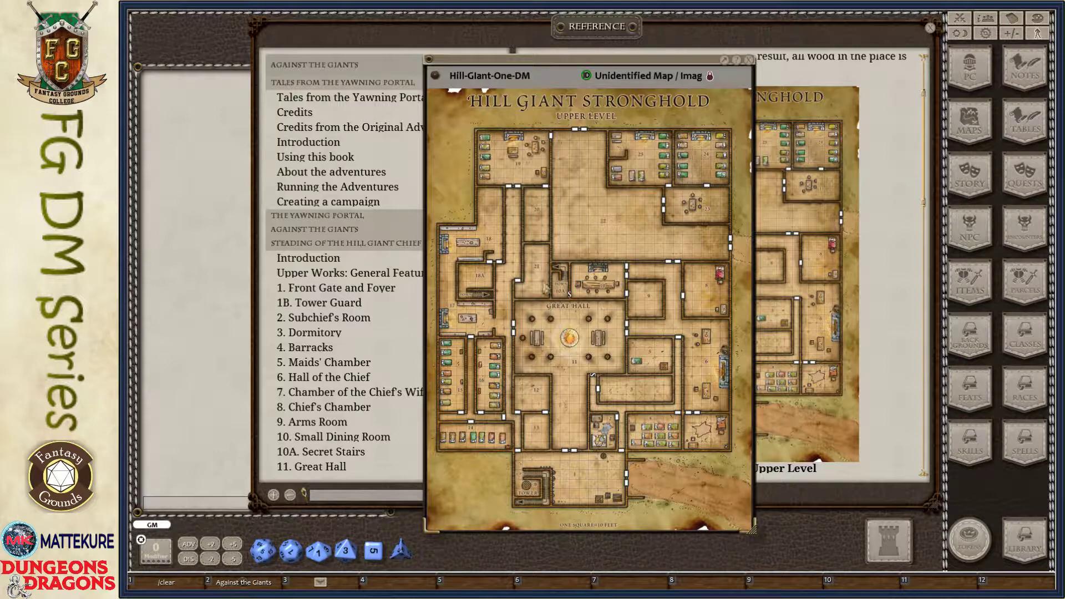
click(749, 61)
- Look through the Upper Works random encounters and advance to 1. Front Gate and Foyer
scroll(649, 355, down, 9)
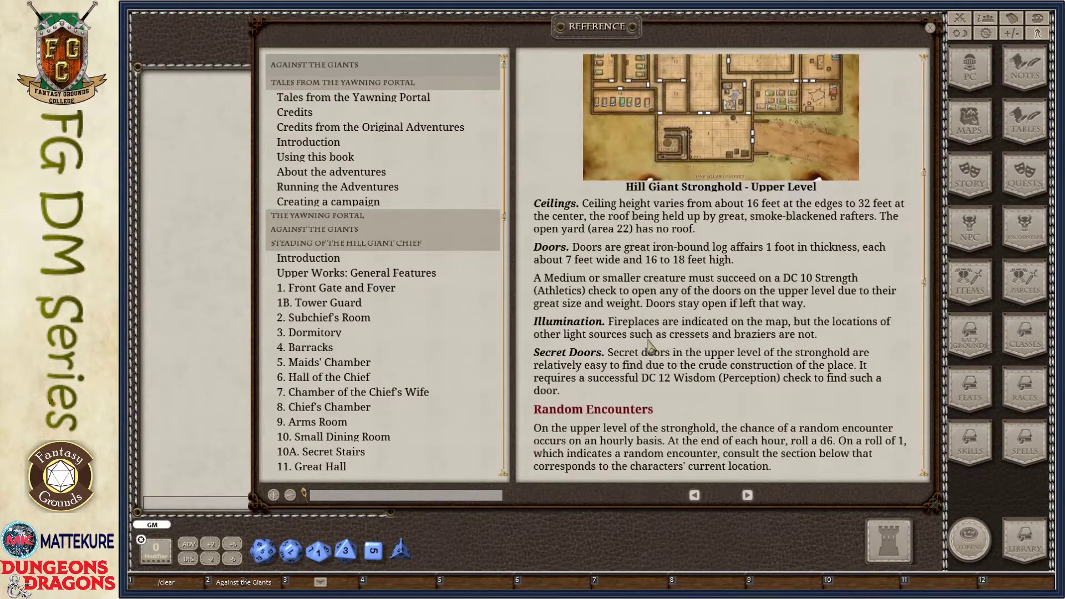
scroll(575, 143, up, 1)
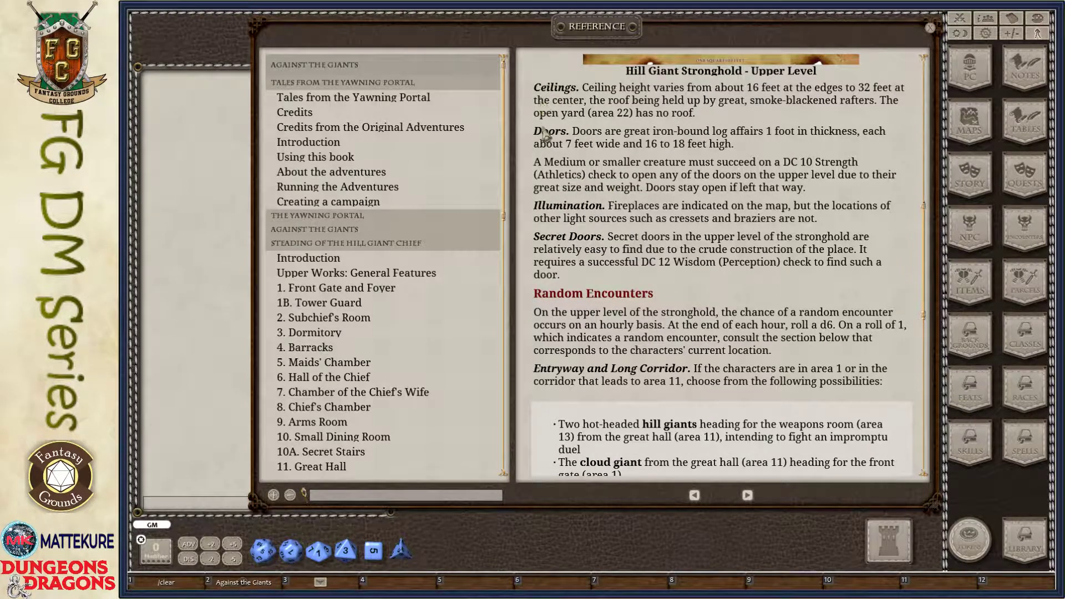
scroll(613, 266, down, 5)
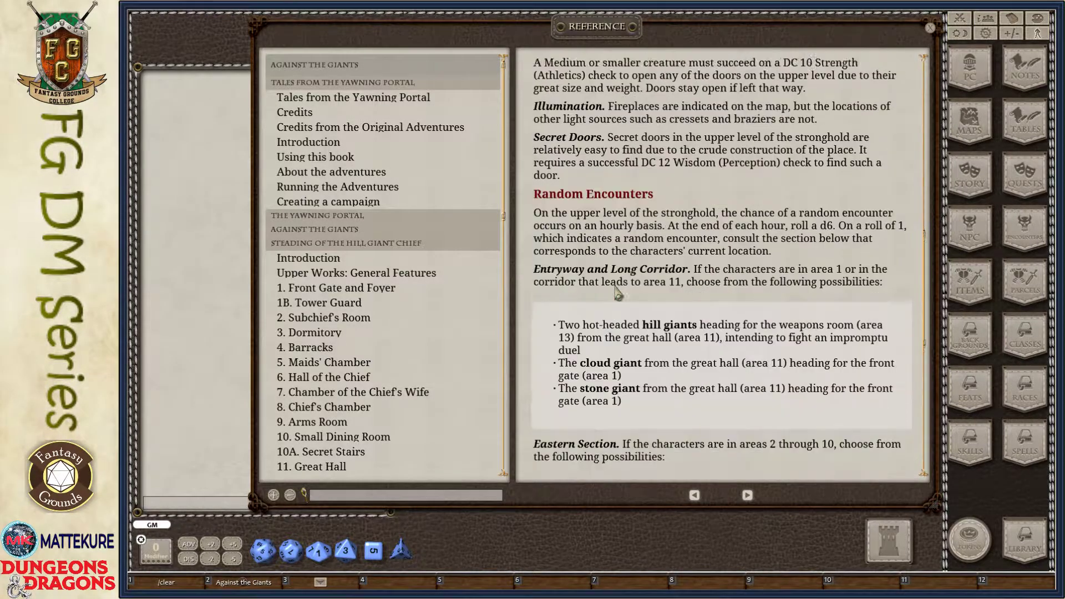
scroll(627, 301, down, 2)
scroll(633, 175, up, 2)
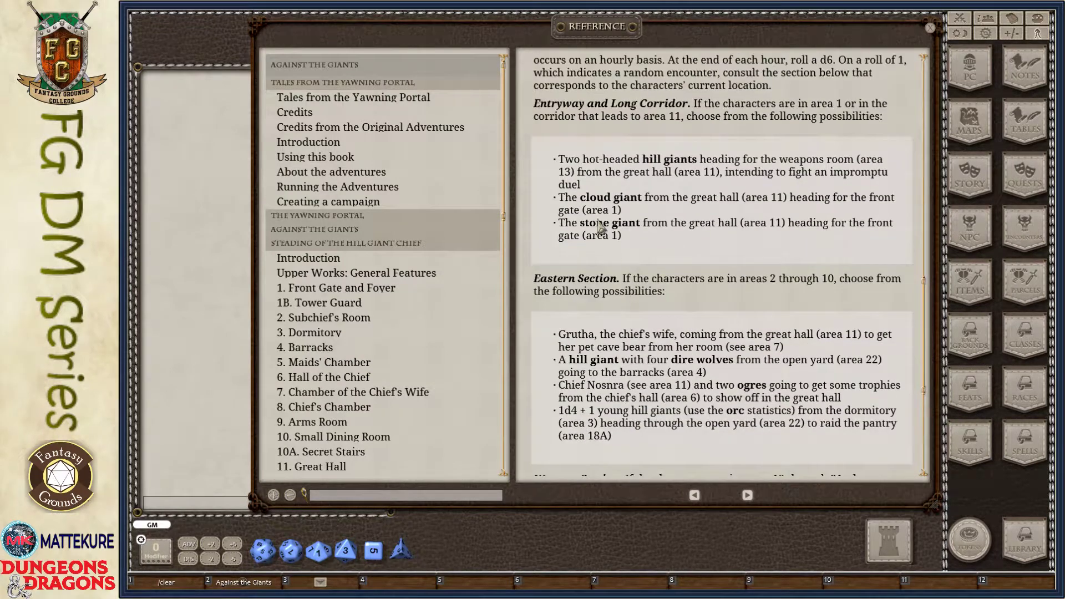
scroll(689, 395, down, 3)
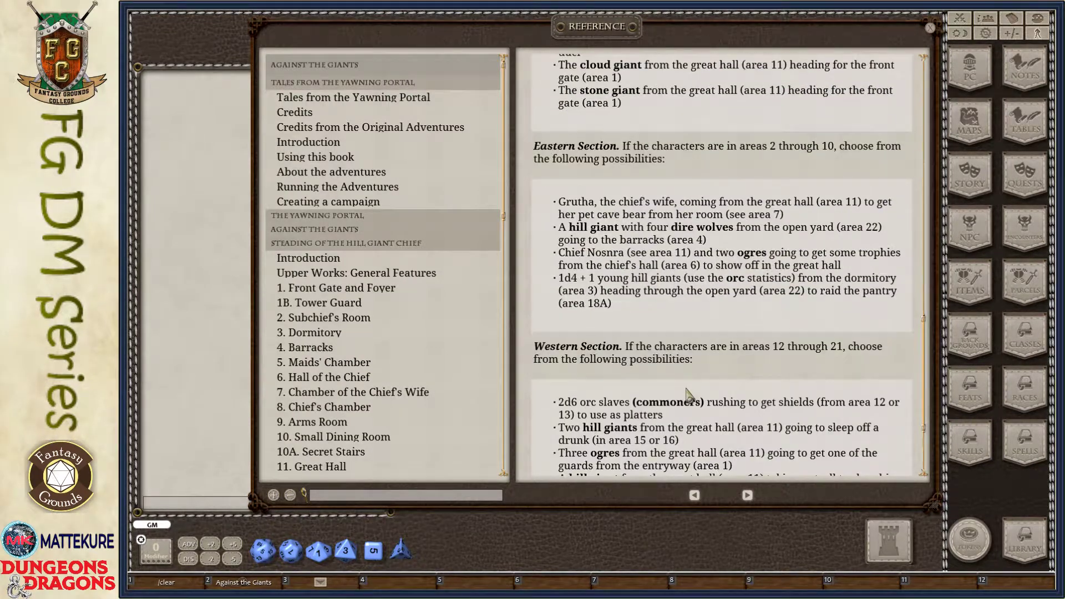
click(747, 496)
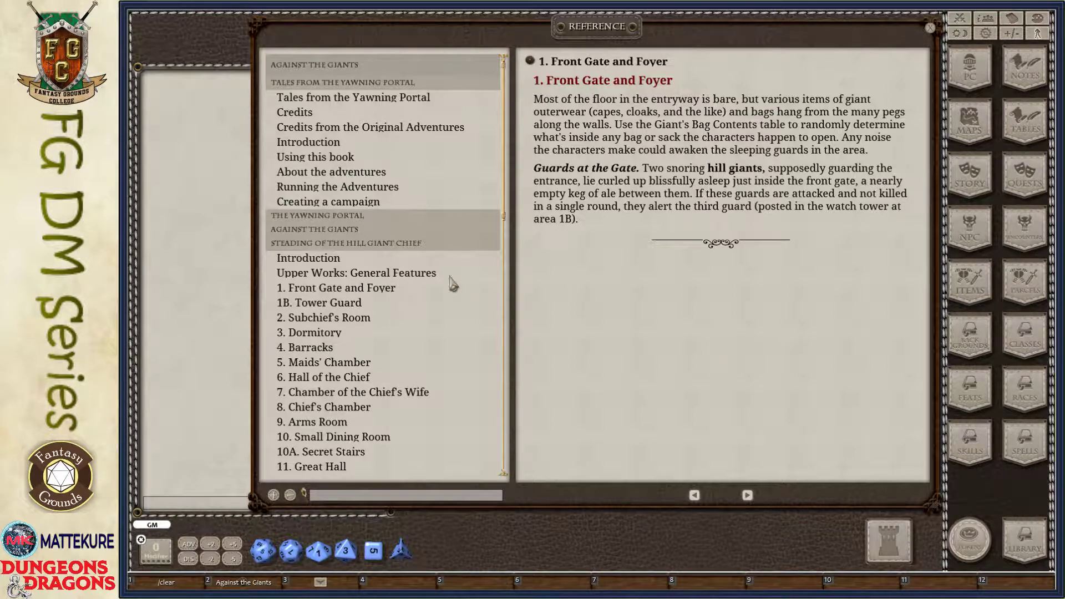
- Read the 1B. Tower Guard, 4. Barracks and 7. Chamber of the Chief's Wife entries
scroll(343, 305, down, 3)
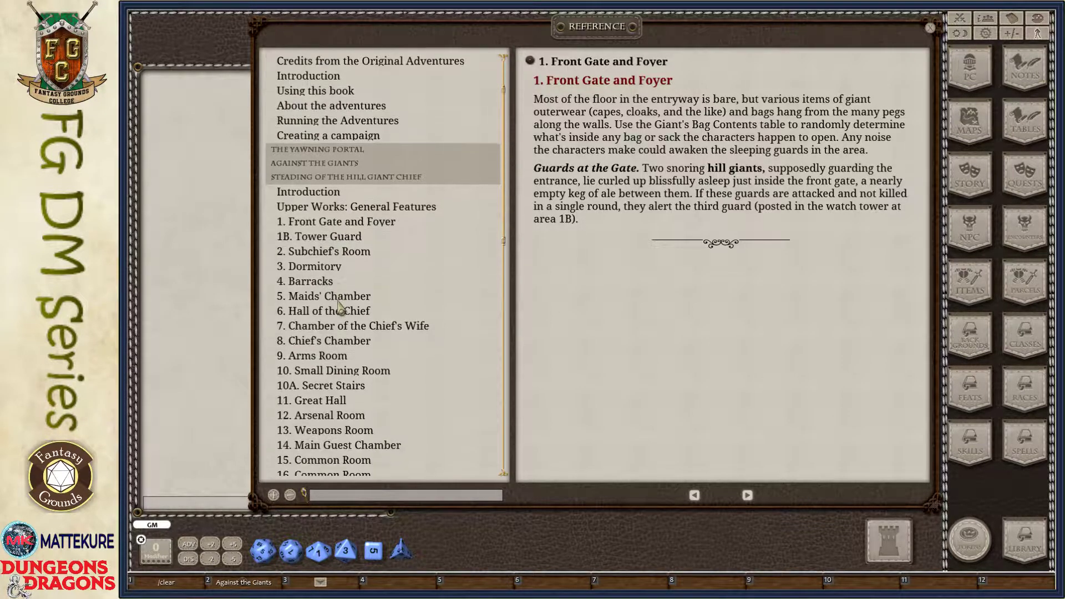
click(305, 240)
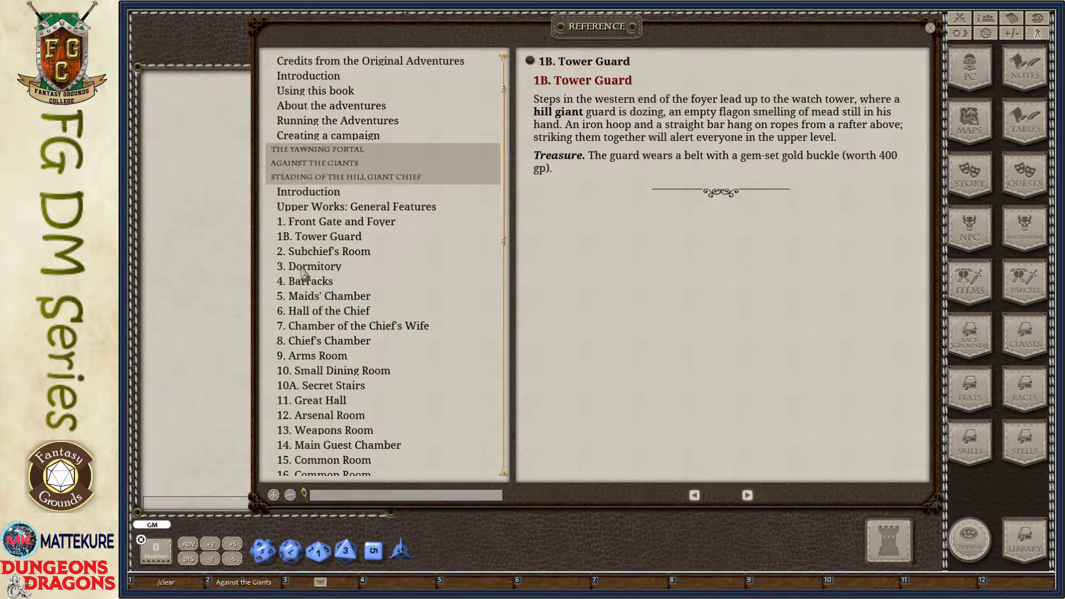
click(302, 284)
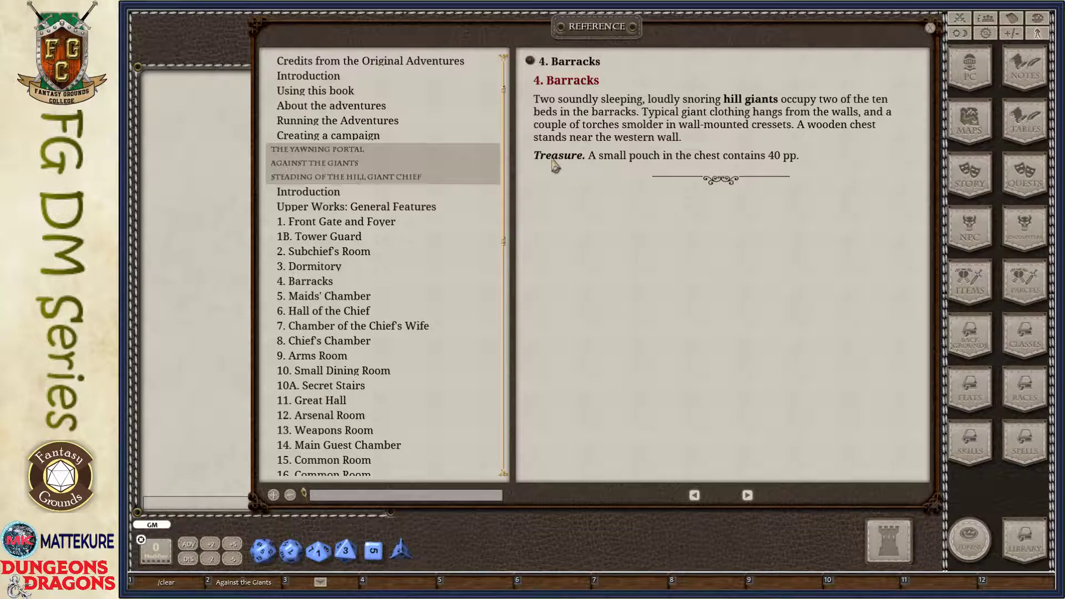
click(324, 328)
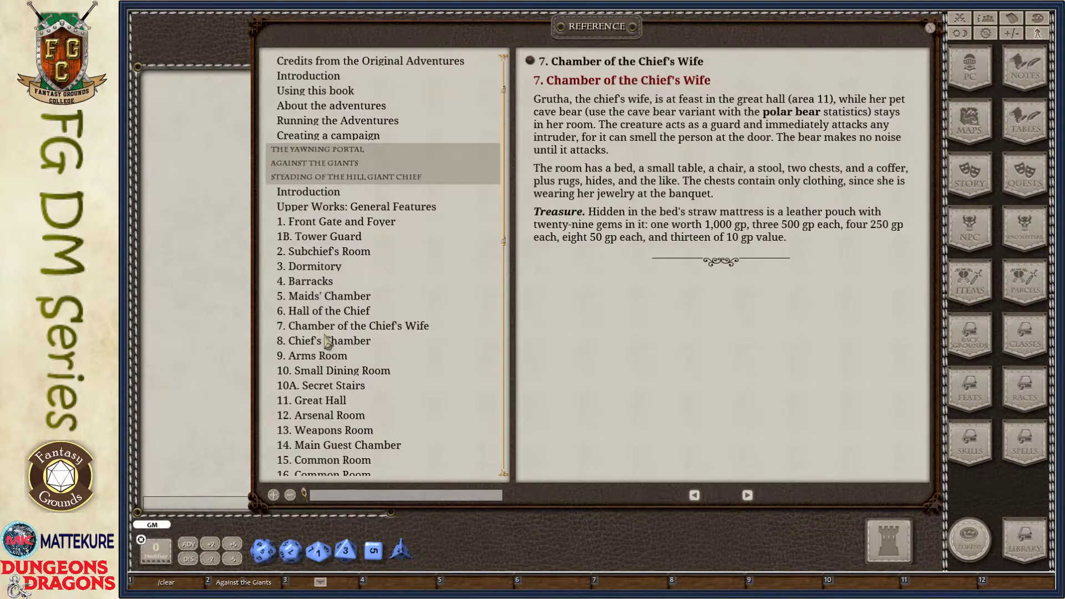
- Read the 18. Kitchen Workroom and 20. Troglodyte Cavern entries
scroll(333, 333, down, 5)
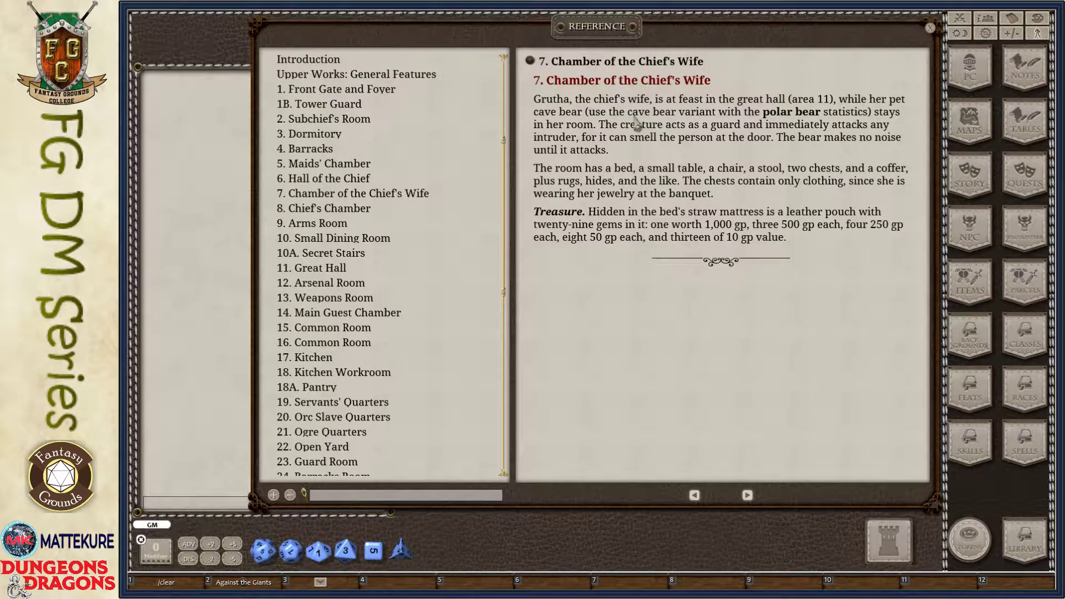
scroll(344, 285, down, 2)
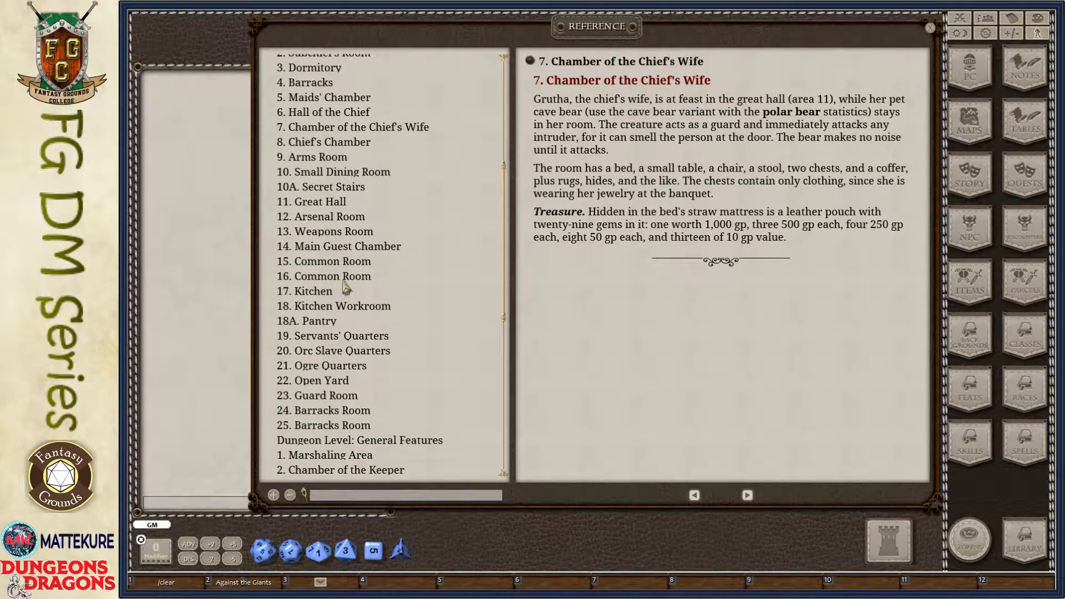
click(321, 308)
scroll(309, 225, down, 2)
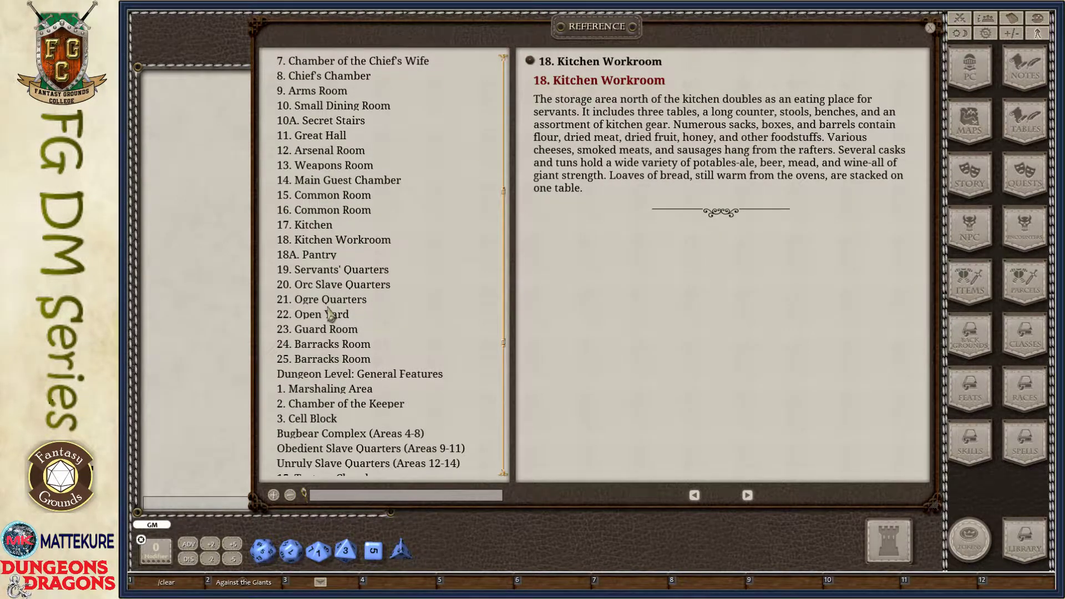
scroll(330, 315, down, 5)
scroll(327, 309, down, 3)
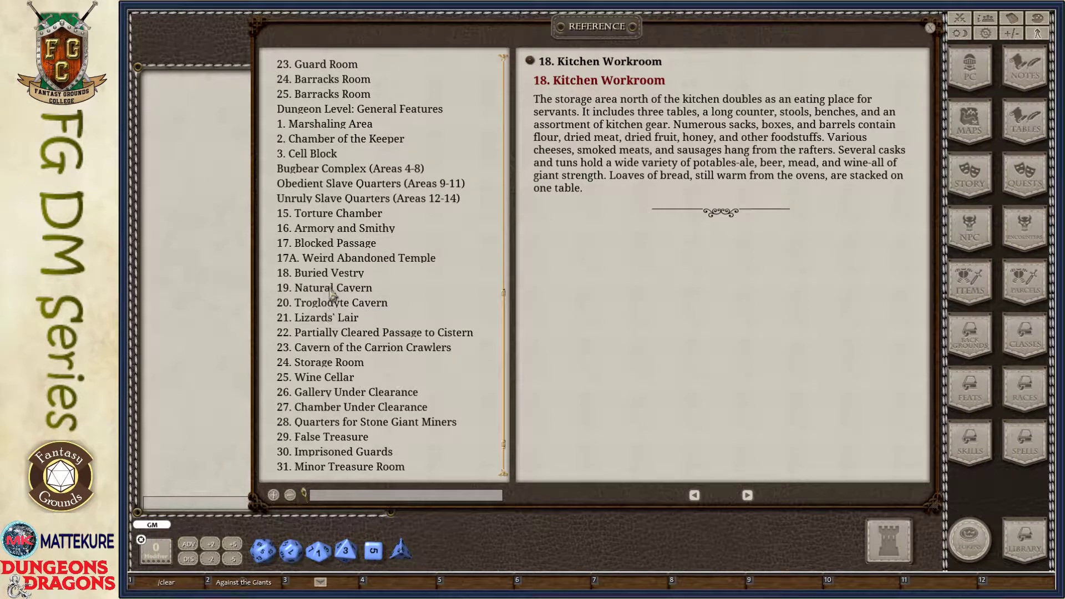
click(325, 303)
- Collapse the Steading of the Hill Giant Chief chapter in the list
scroll(326, 306, down, 2)
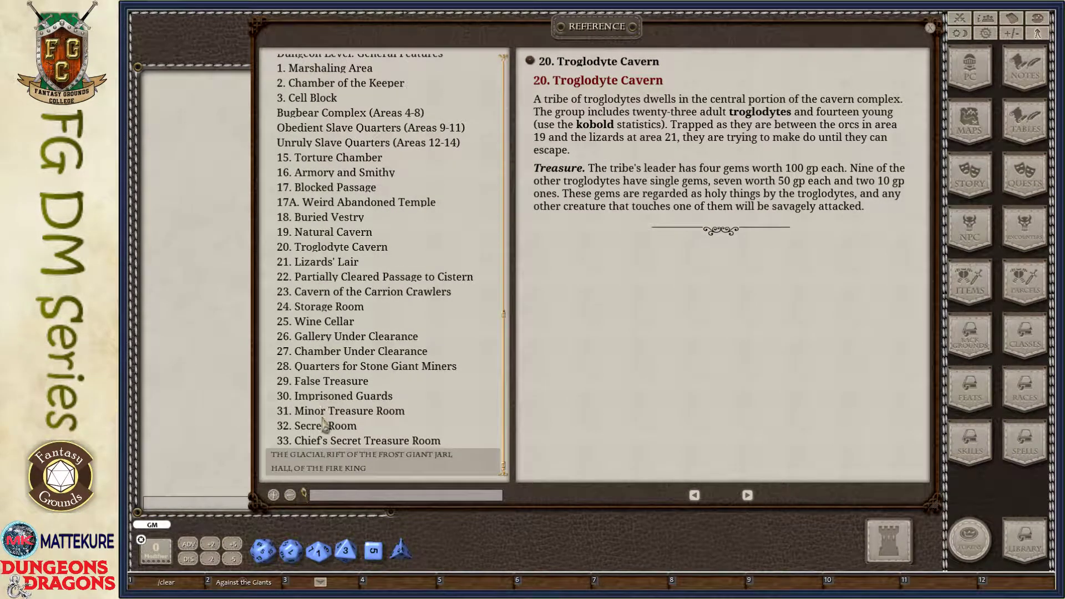
scroll(350, 344, up, 12)
scroll(355, 342, up, 7)
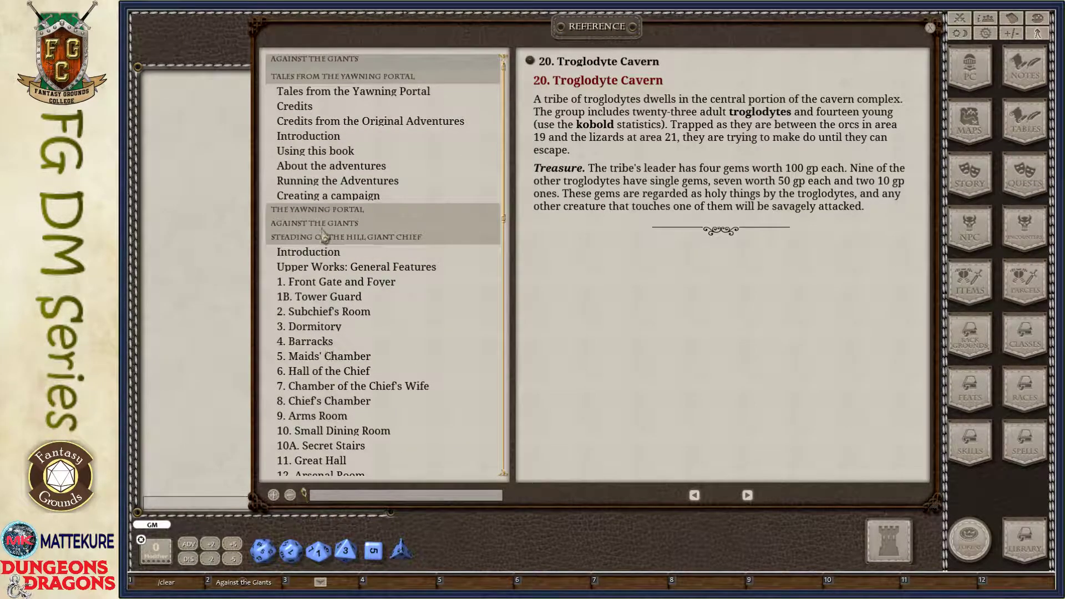
click(320, 240)
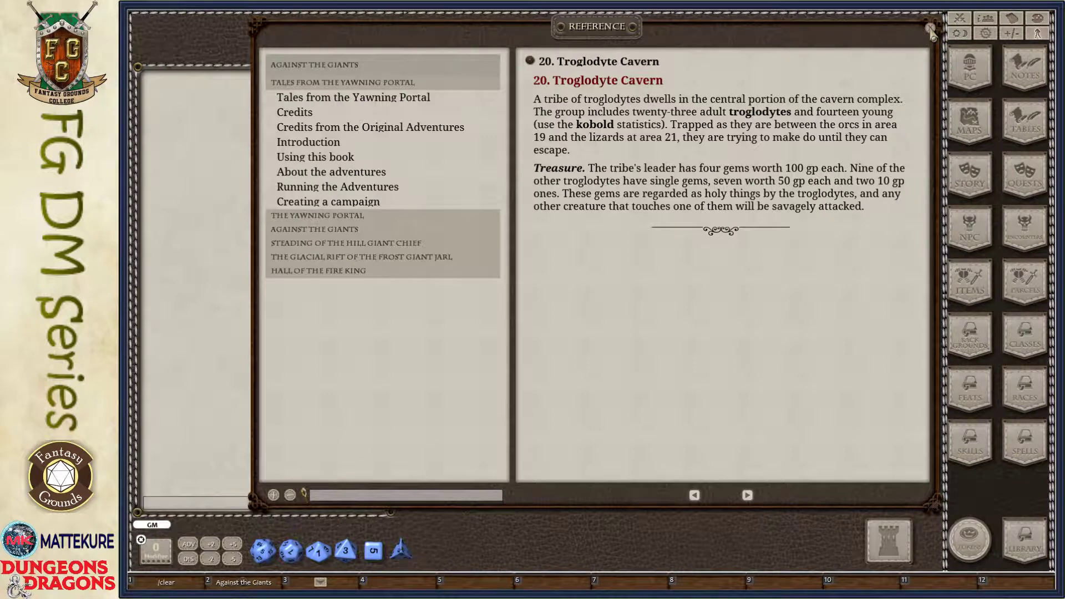
- Close the reference book and open a wider, repositioned Images & Maps window
click(930, 28)
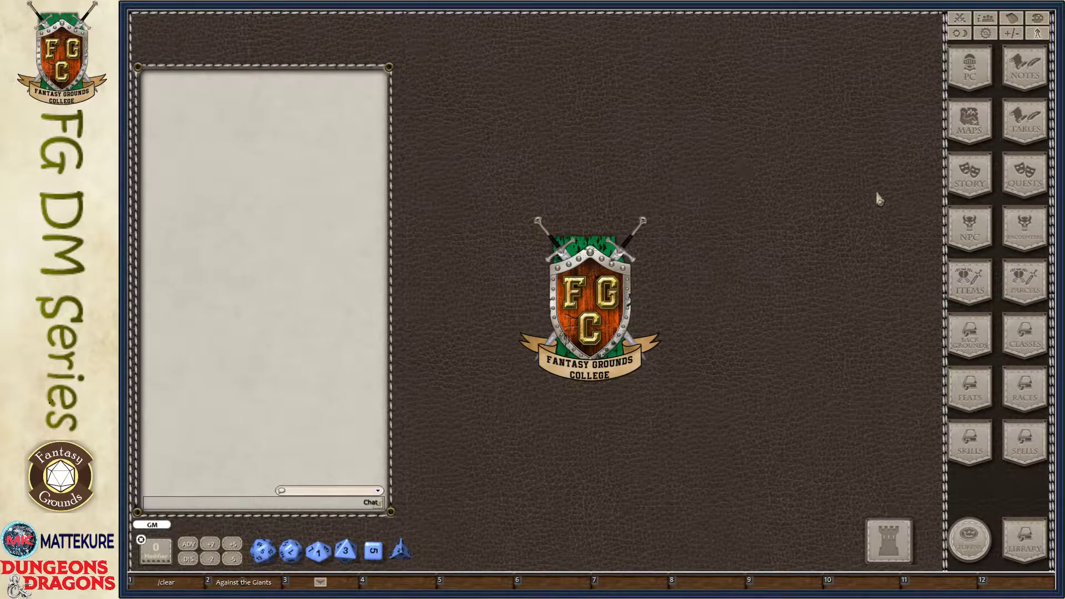
click(968, 123)
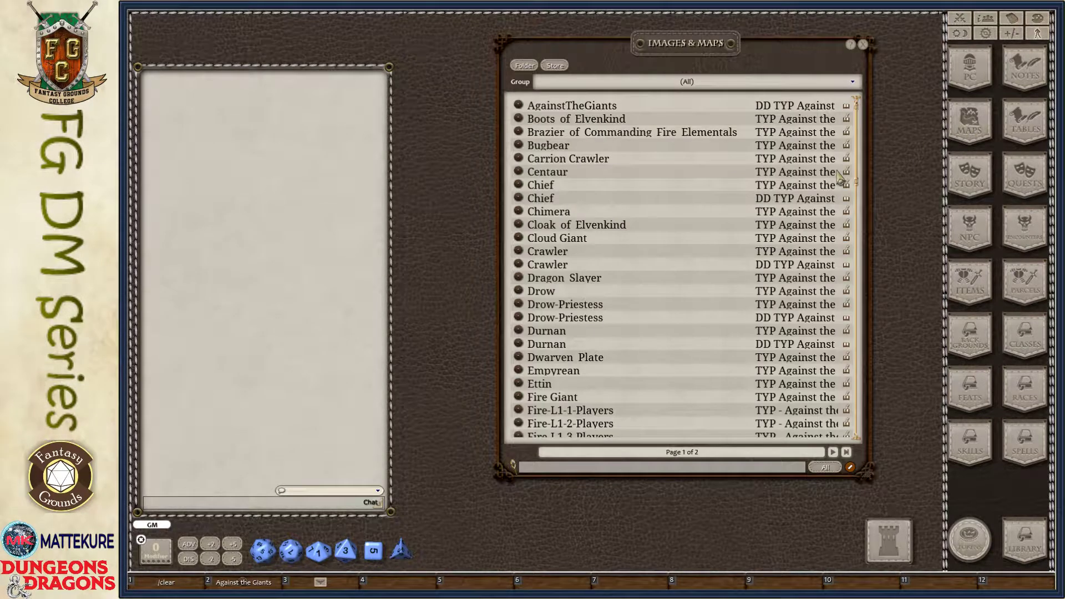
drag(753, 63, 686, 65)
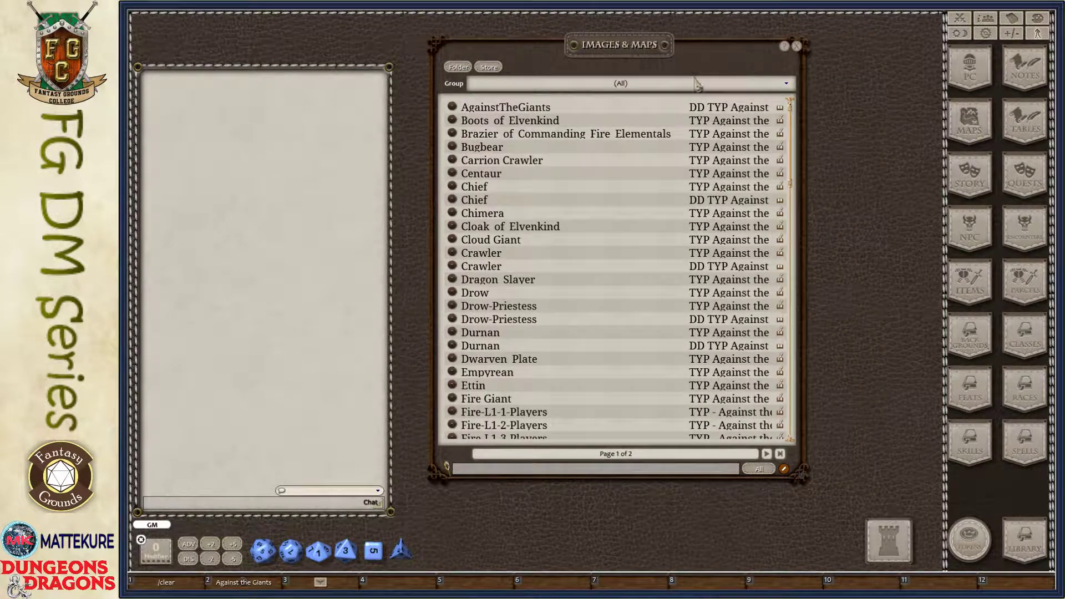
drag(798, 478, 900, 457)
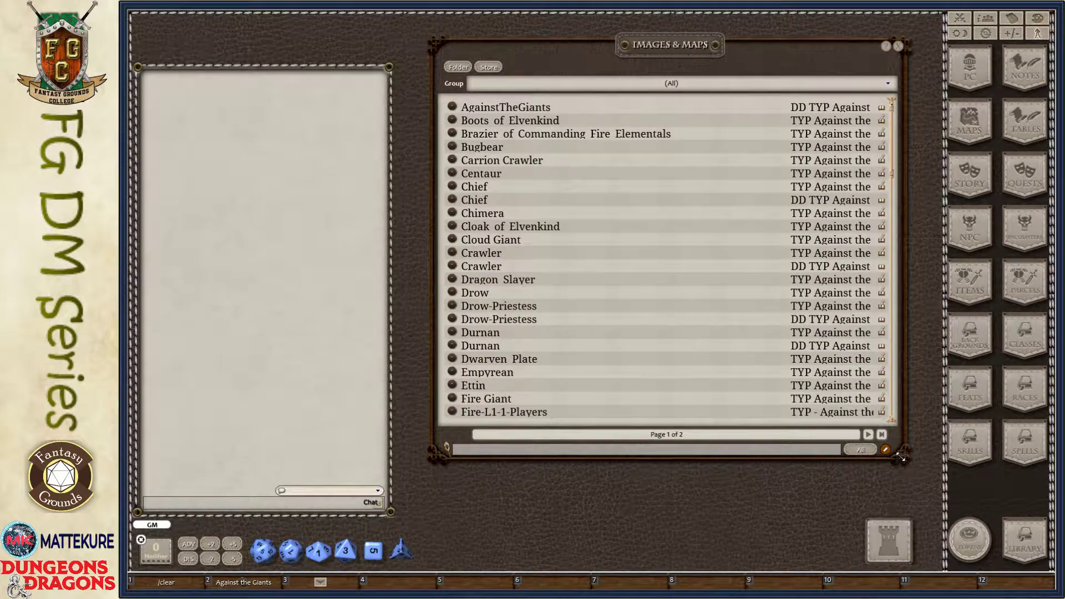
drag(770, 61, 764, 81)
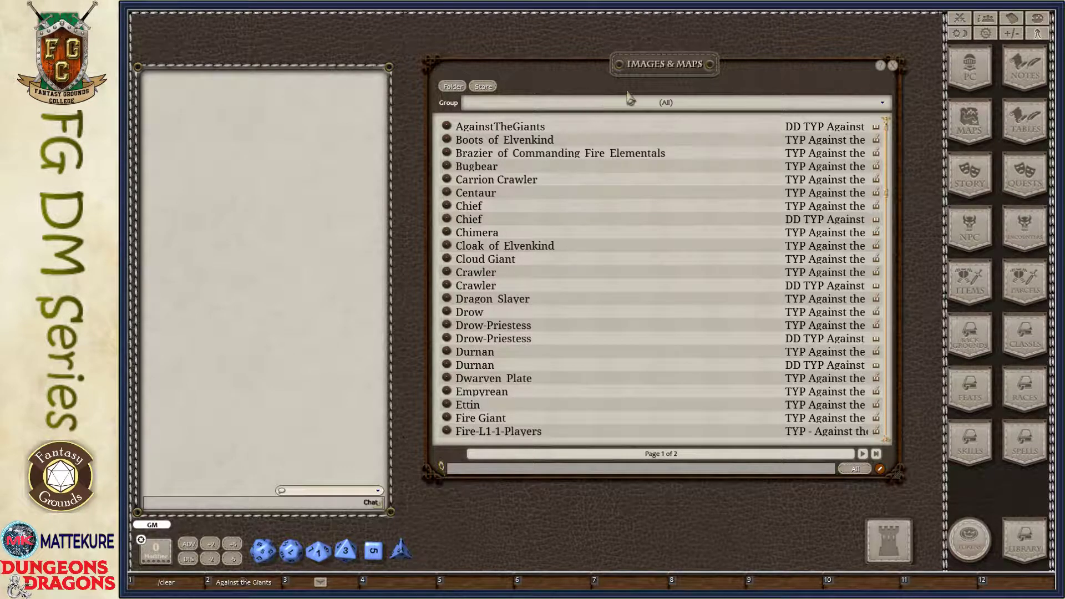
- Filter images to the TYP Against the Giants - NPCs group and open the Cloud Giant artwork
click(665, 105)
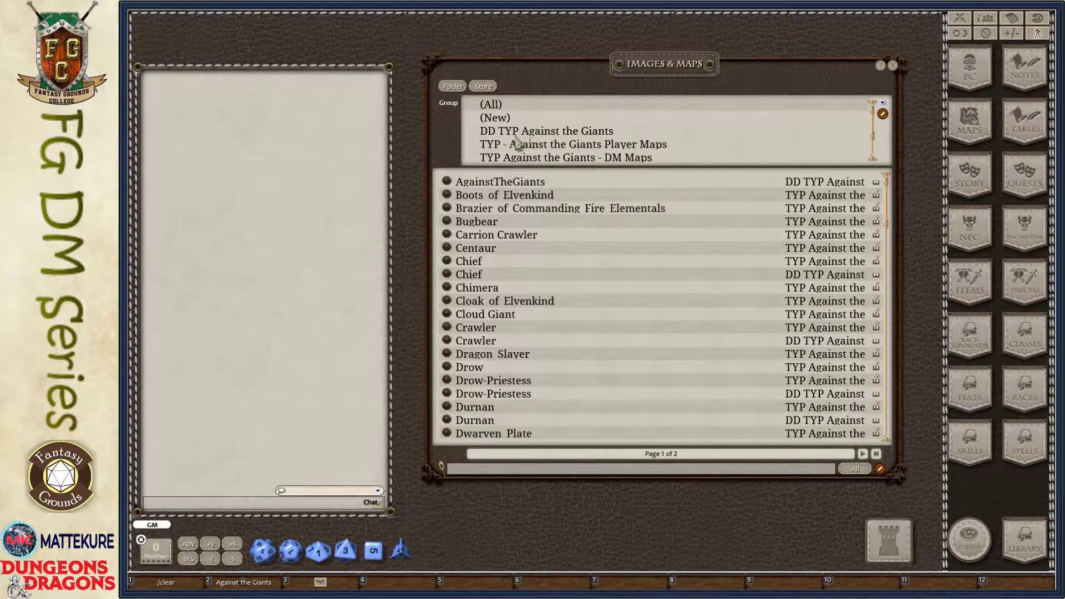
scroll(544, 138, down, 2)
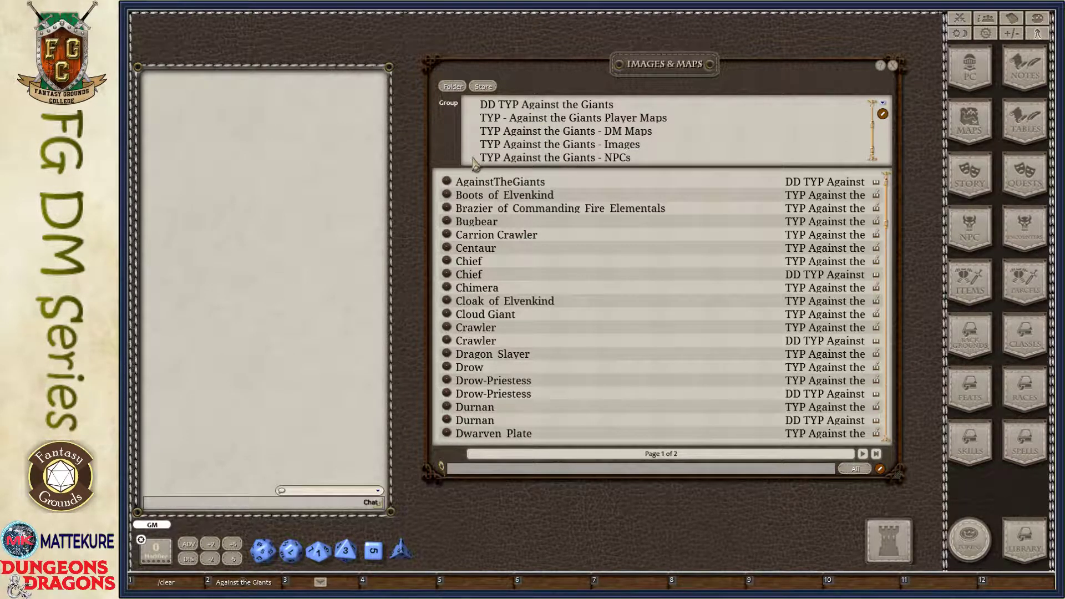
click(609, 158)
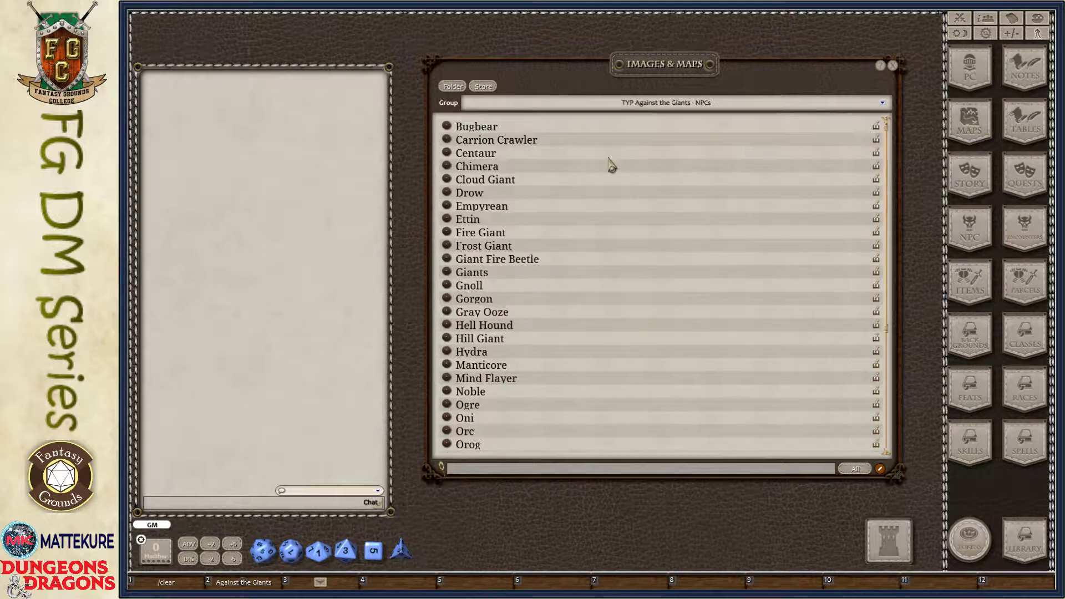
click(447, 180)
- Preview the Cloud Giant, Gorgon and Mind Flayer artwork, then show the Against the Giants Images group
click(642, 177)
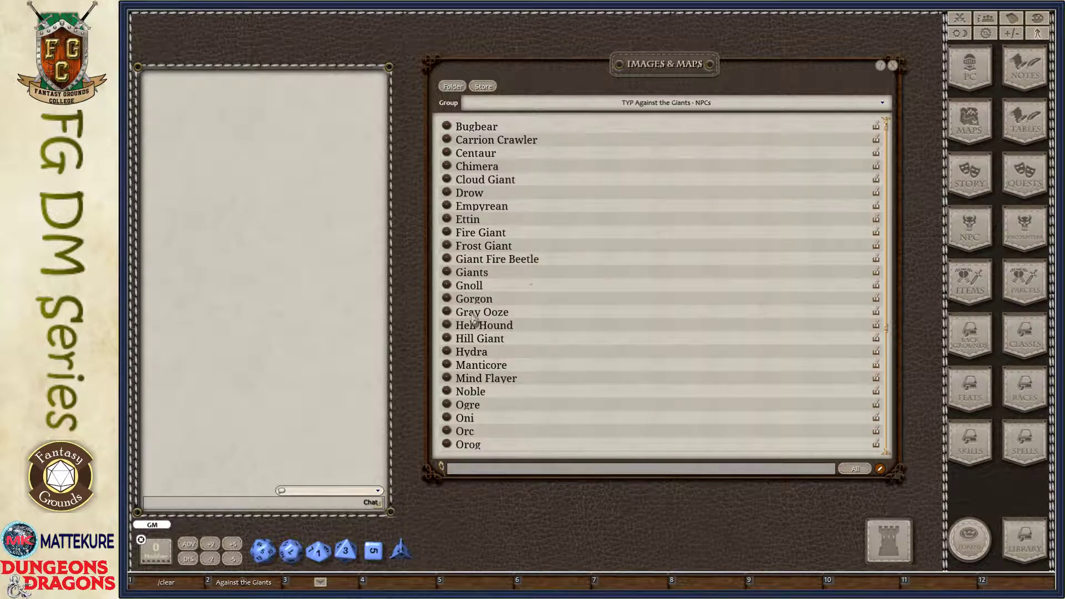
click(447, 299)
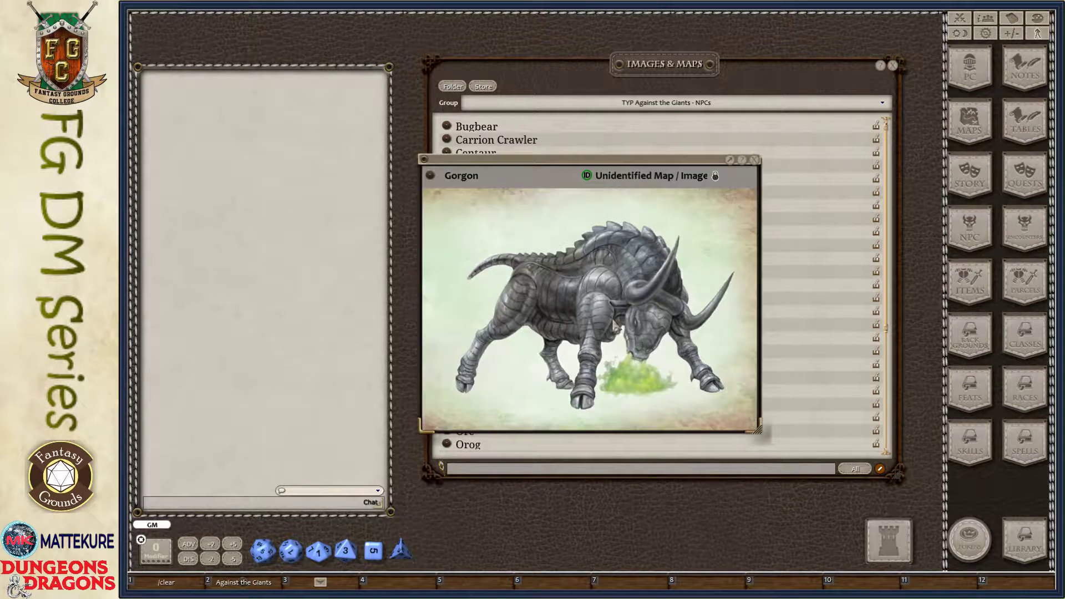
click(756, 161)
click(447, 380)
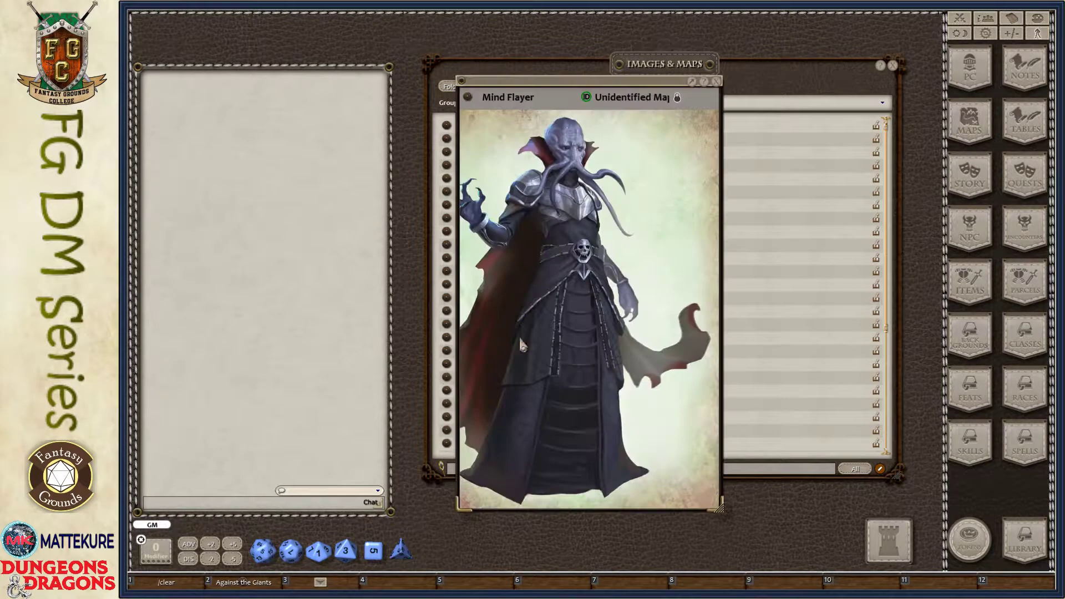
click(715, 83)
click(669, 102)
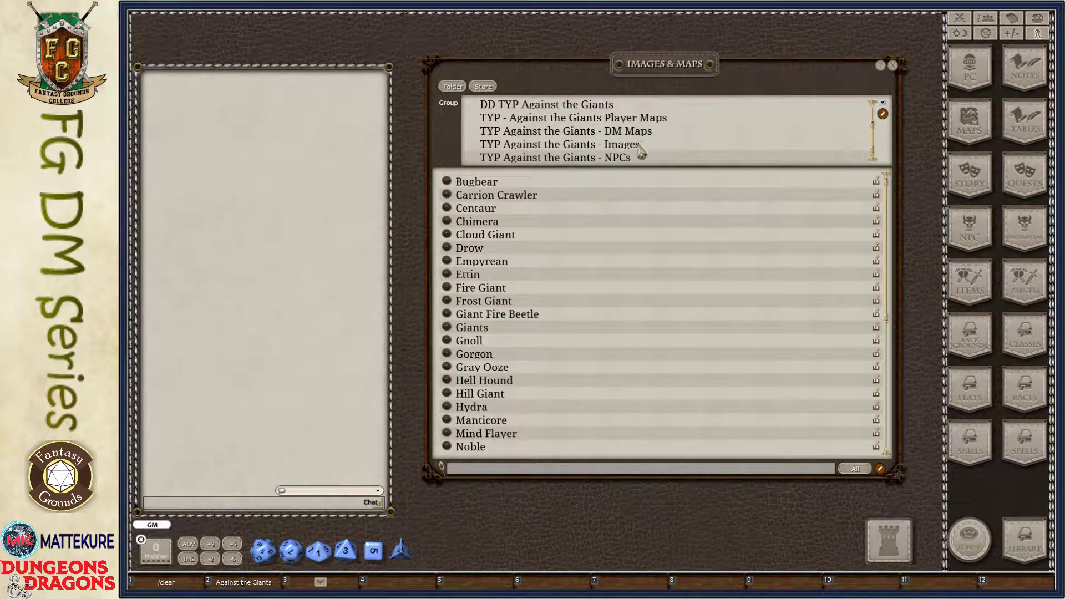
click(617, 144)
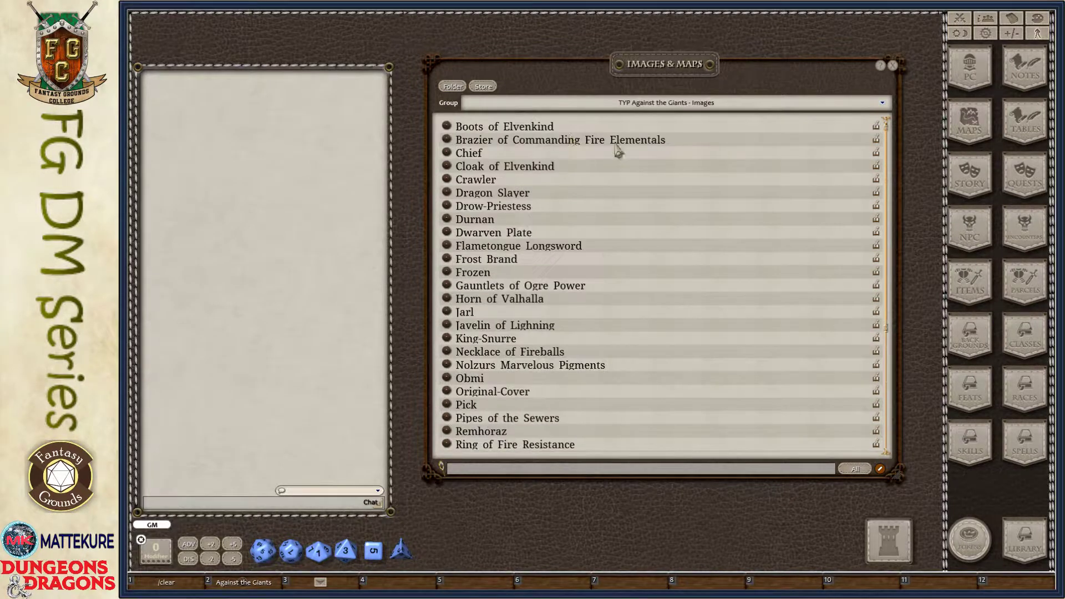
- Preview the Dwarven Plate, Obmi and Frost Brand images, then switch to the DM Maps group
click(447, 234)
click(719, 79)
click(448, 379)
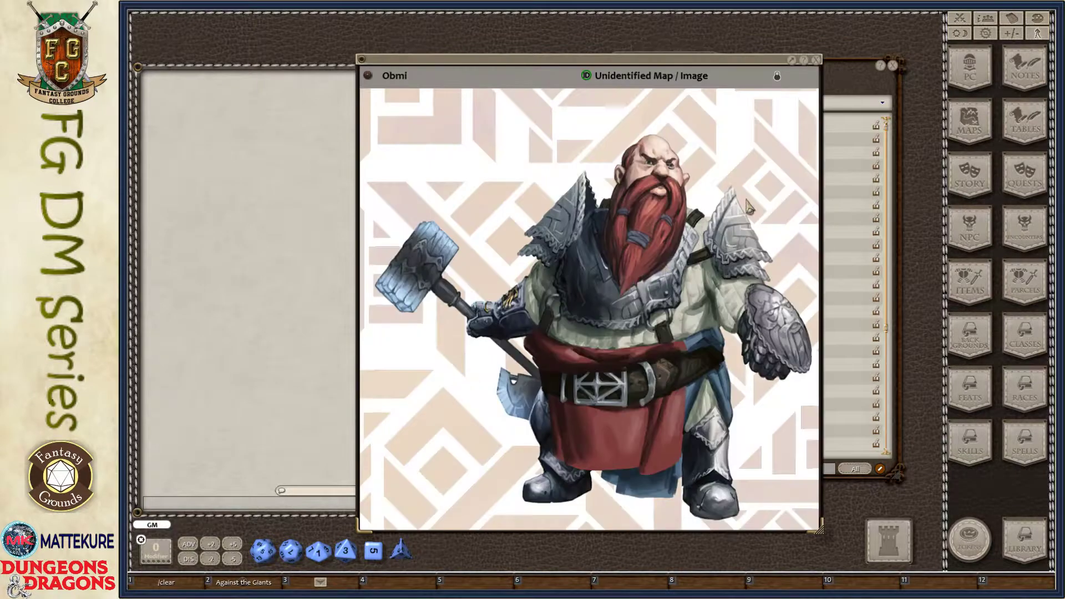
click(818, 71)
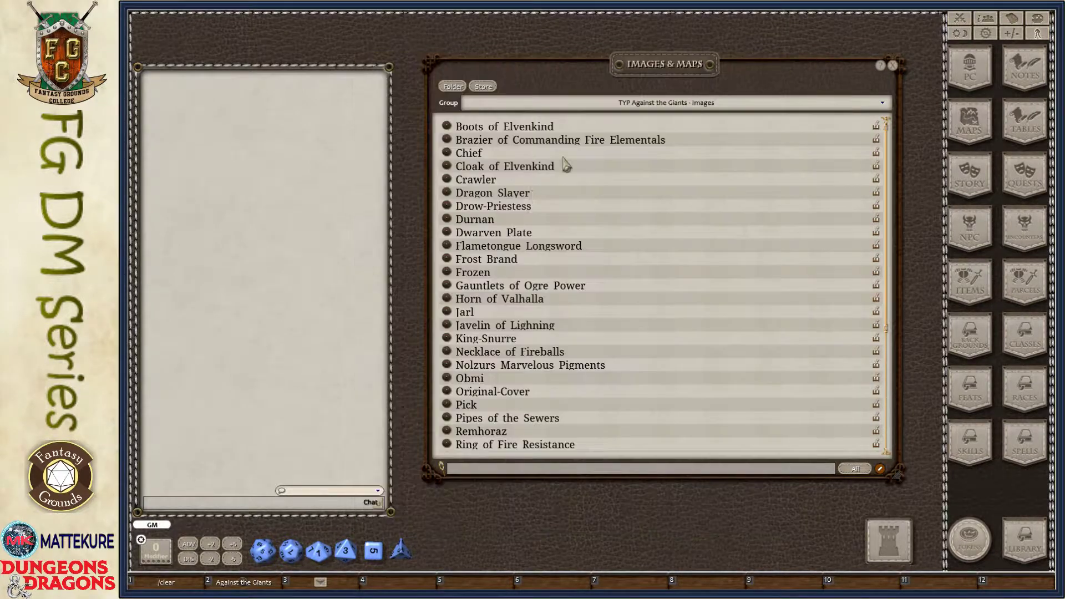
click(448, 259)
click(727, 60)
click(646, 106)
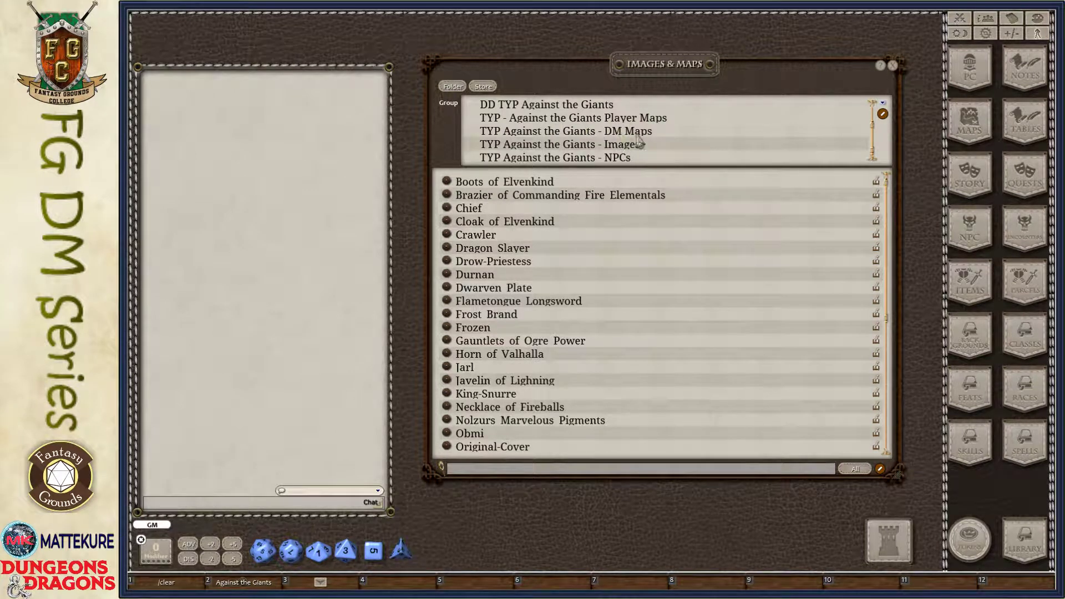
click(569, 132)
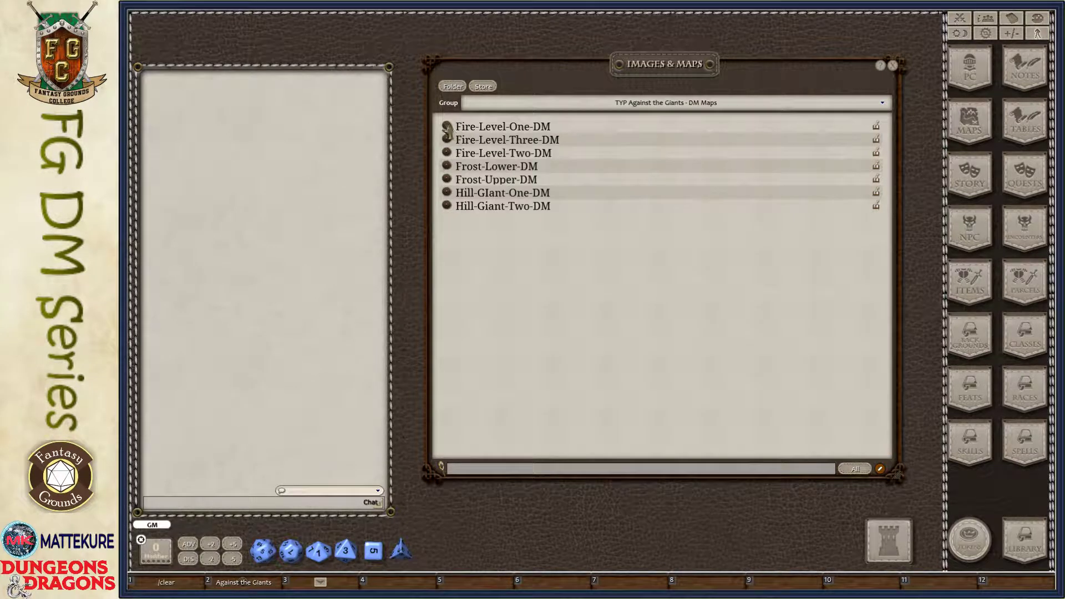
click(448, 193)
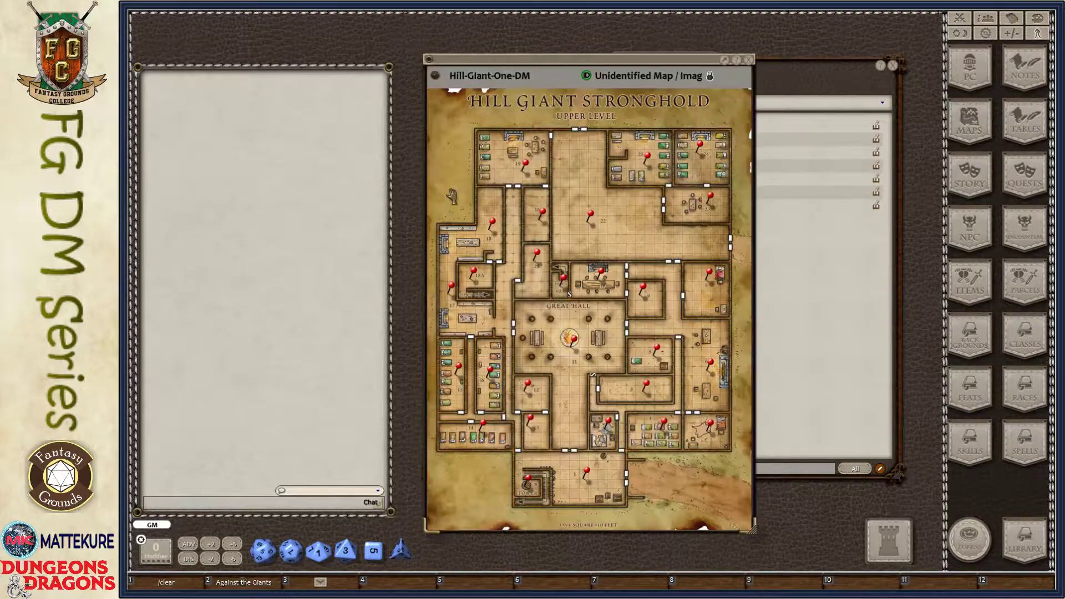
drag(567, 378, 372, 350)
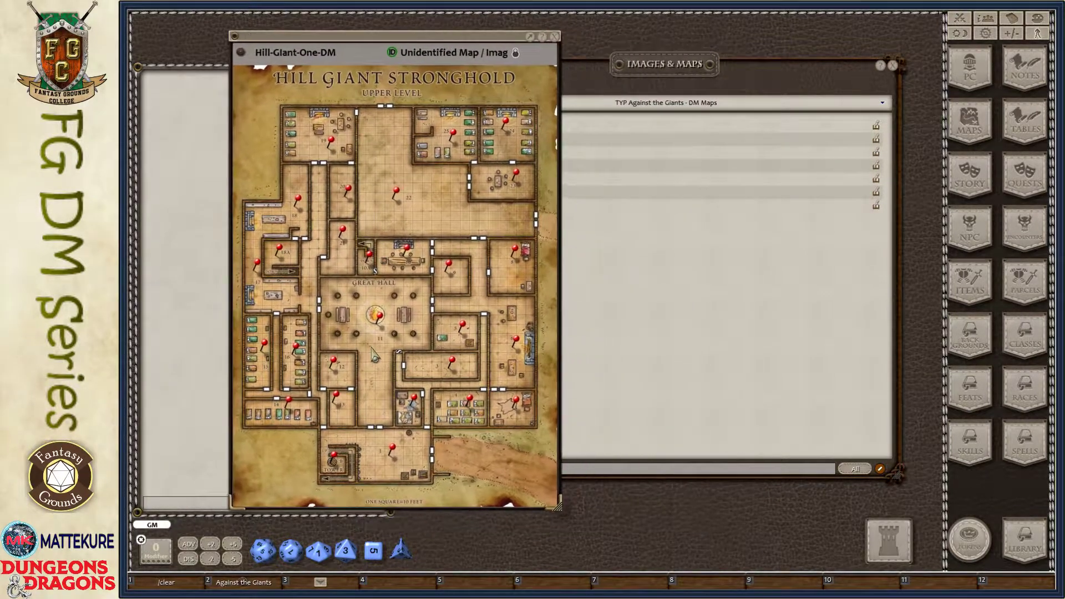
scroll(444, 327, up, 8)
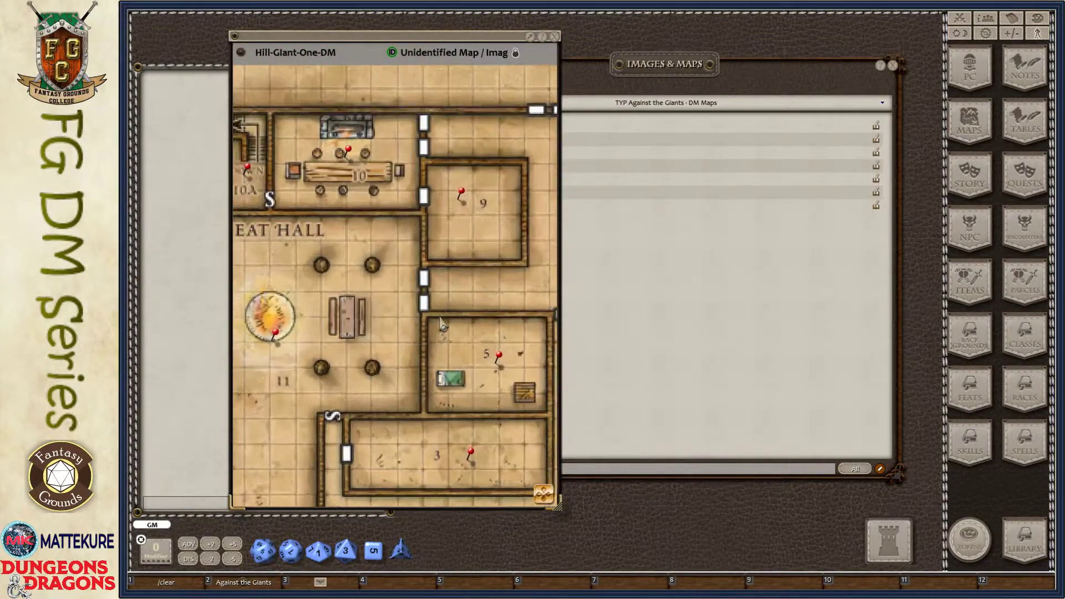
scroll(467, 388, up, 1)
scroll(450, 304, down, 9)
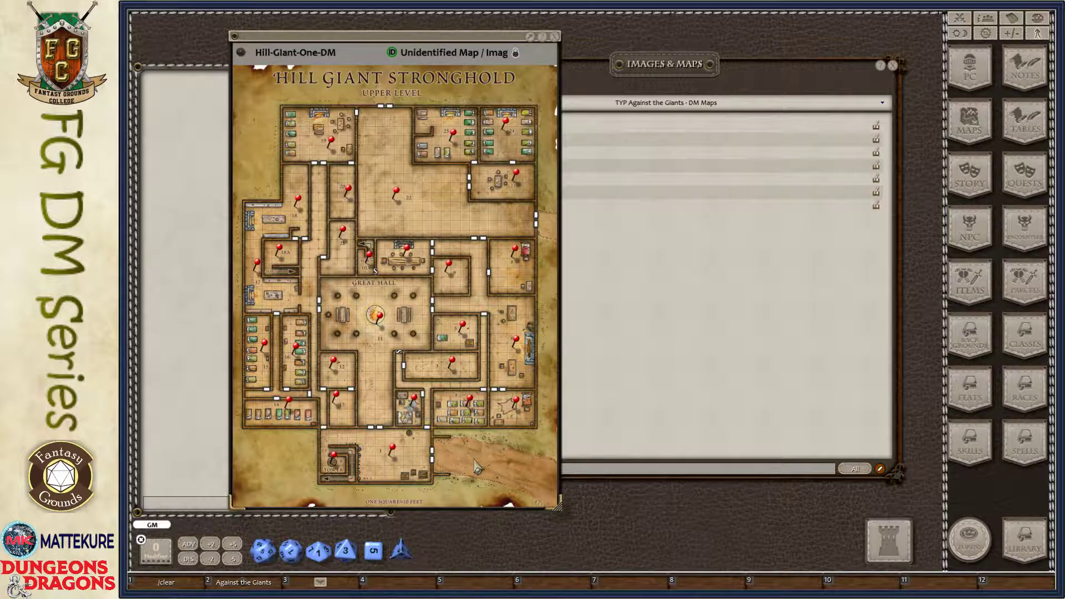
double_click(394, 452)
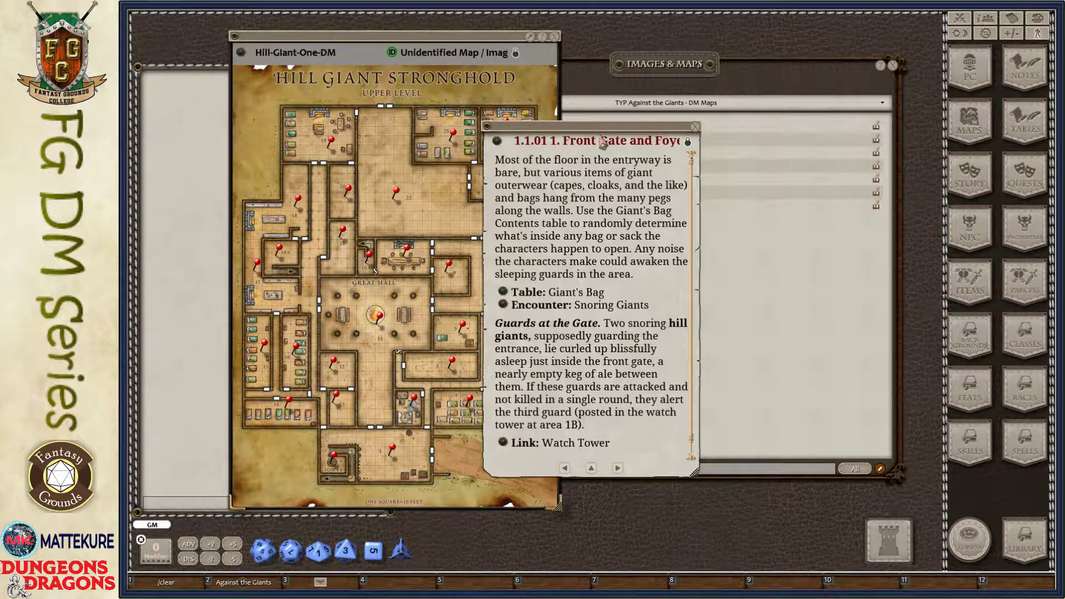
drag(602, 142, 344, 59)
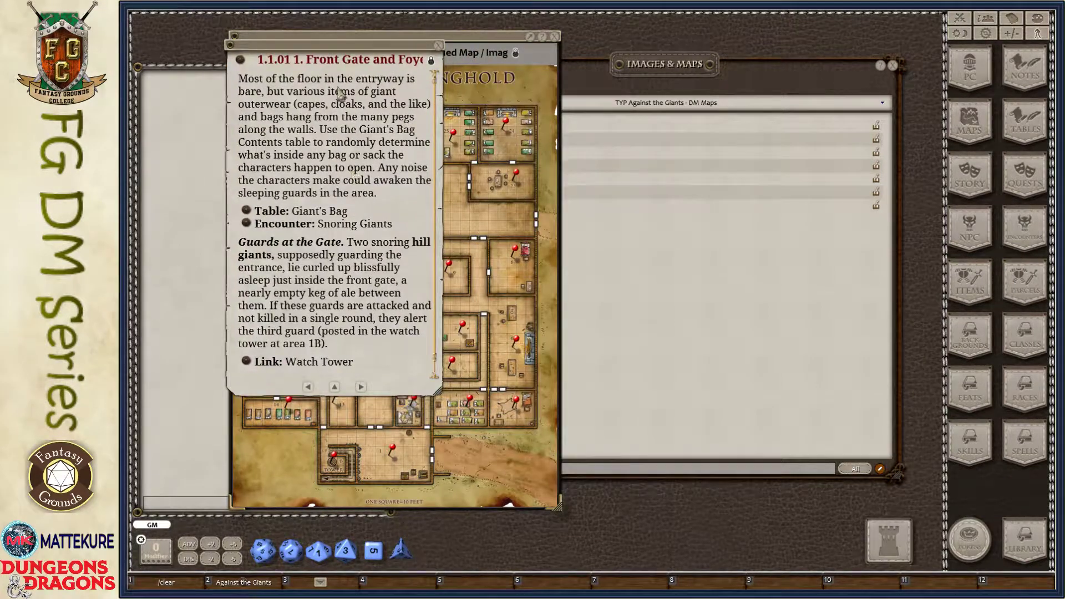
drag(435, 391, 559, 494)
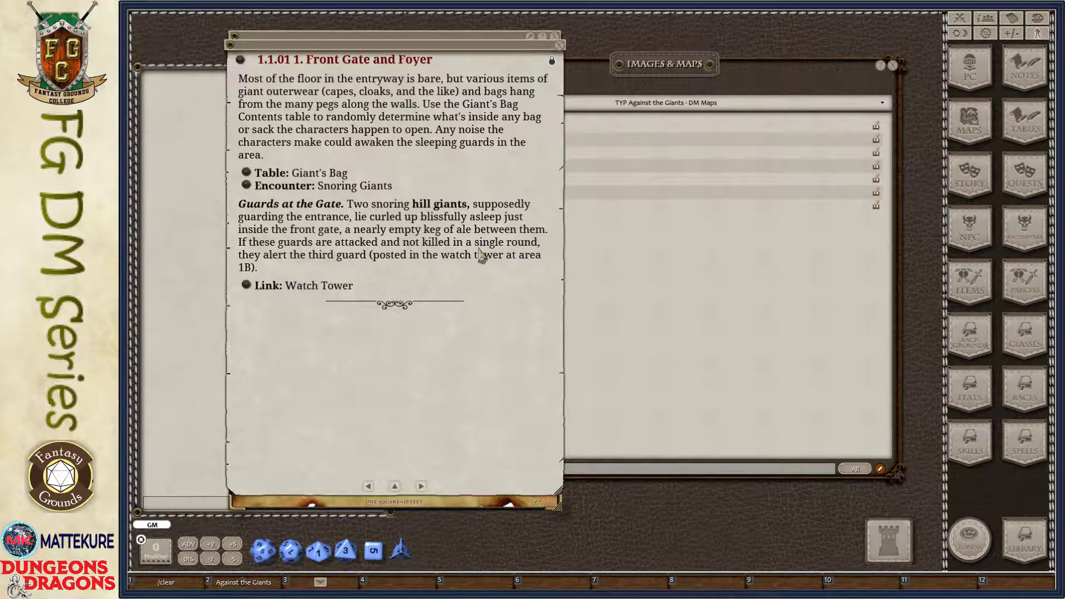
click(560, 45)
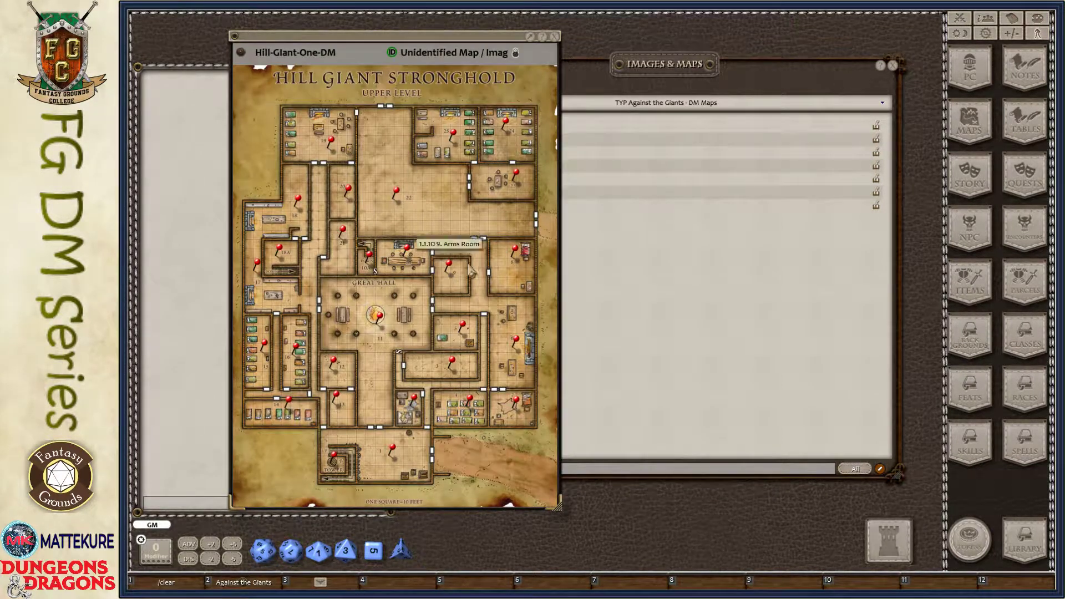
click(555, 37)
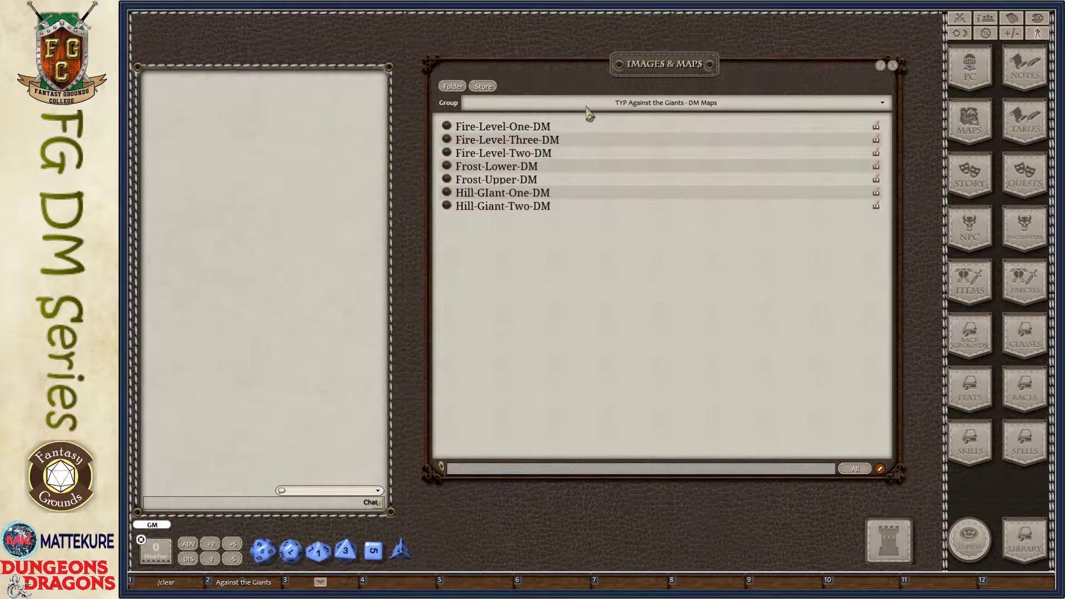
- Open the Hill-L1-1-Players map from the Against the Giants Player Maps group
click(587, 106)
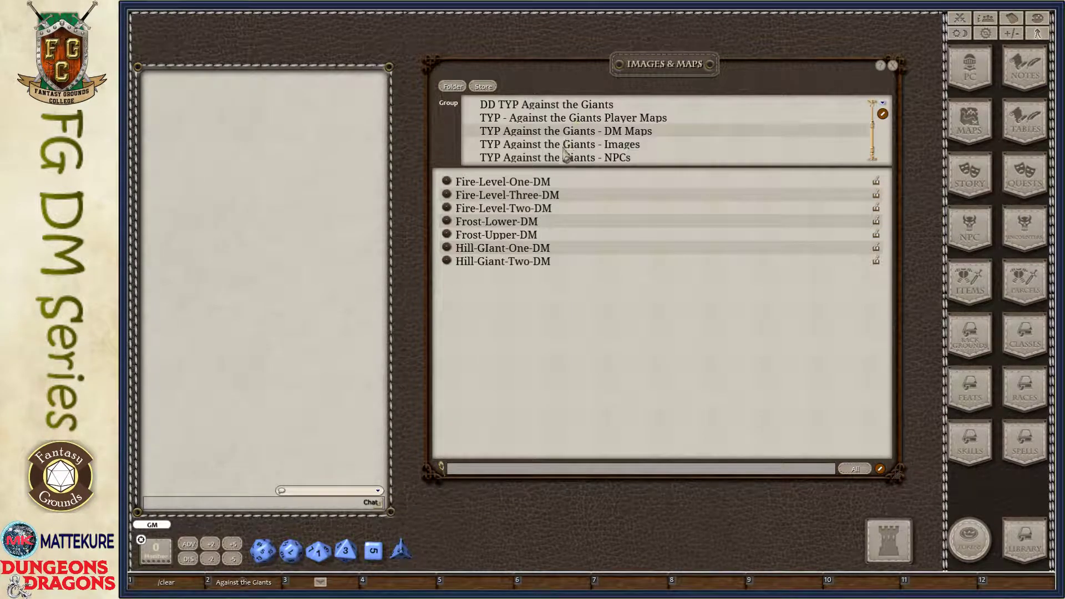
click(562, 118)
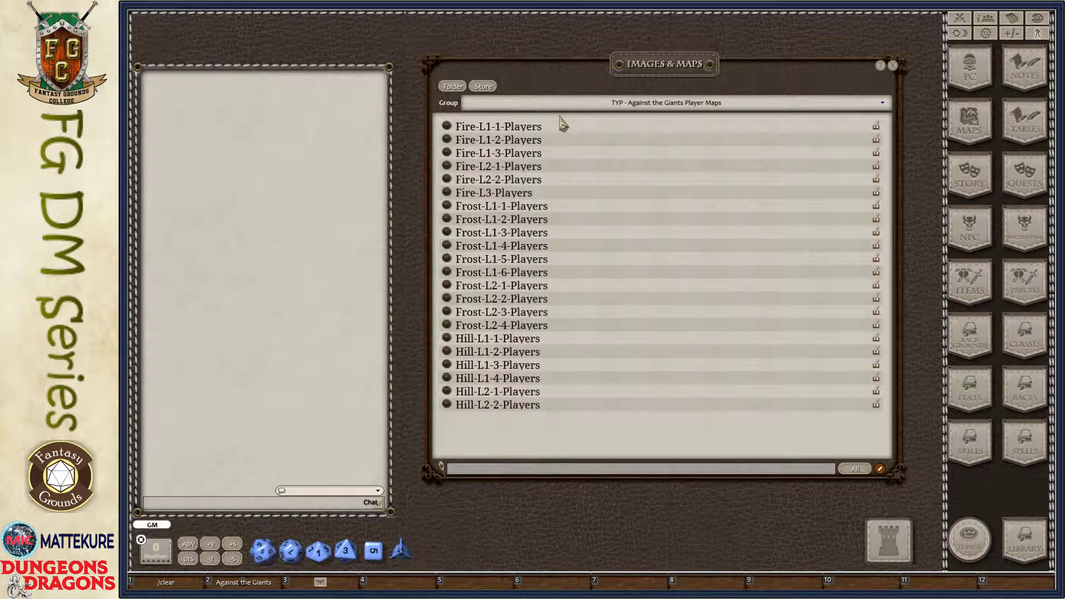
click(447, 340)
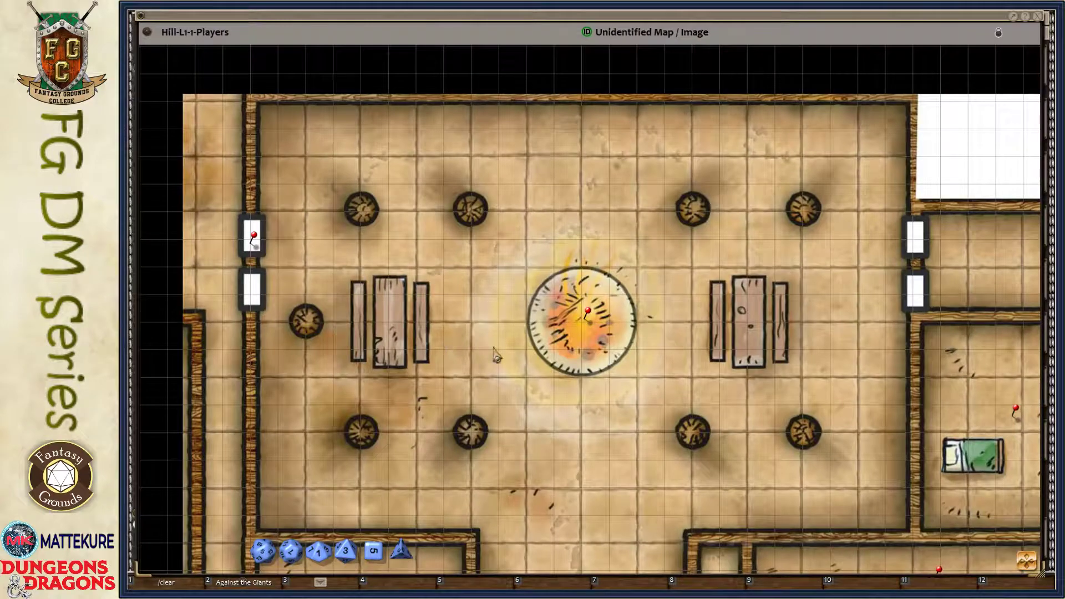
- Zoom and pan around the player map, then move its window to the right
key(ctrl)
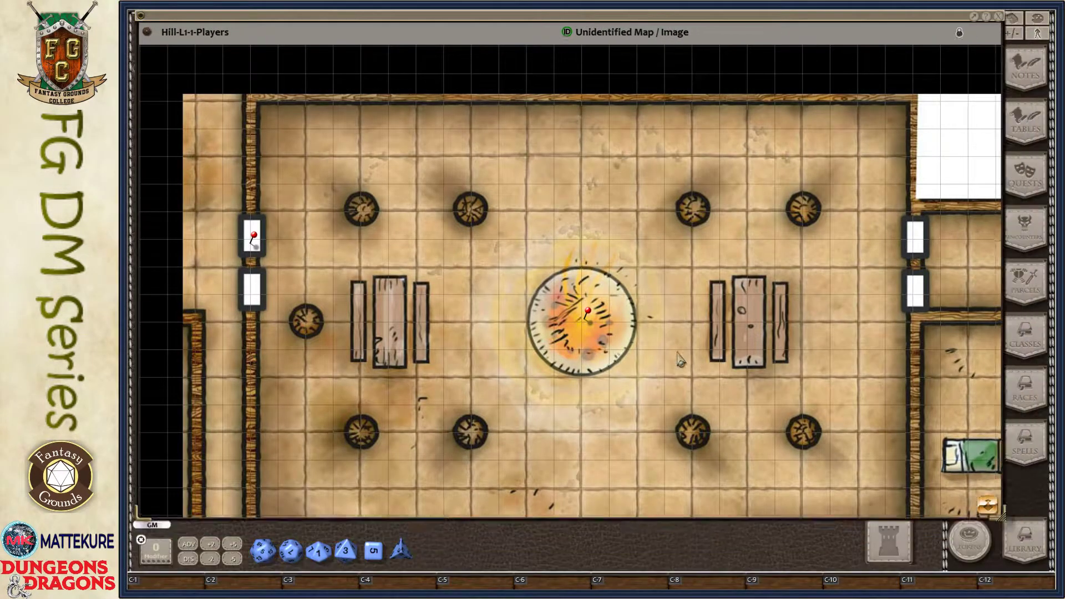
scroll(576, 351, down, 5)
scroll(478, 272, up, 8)
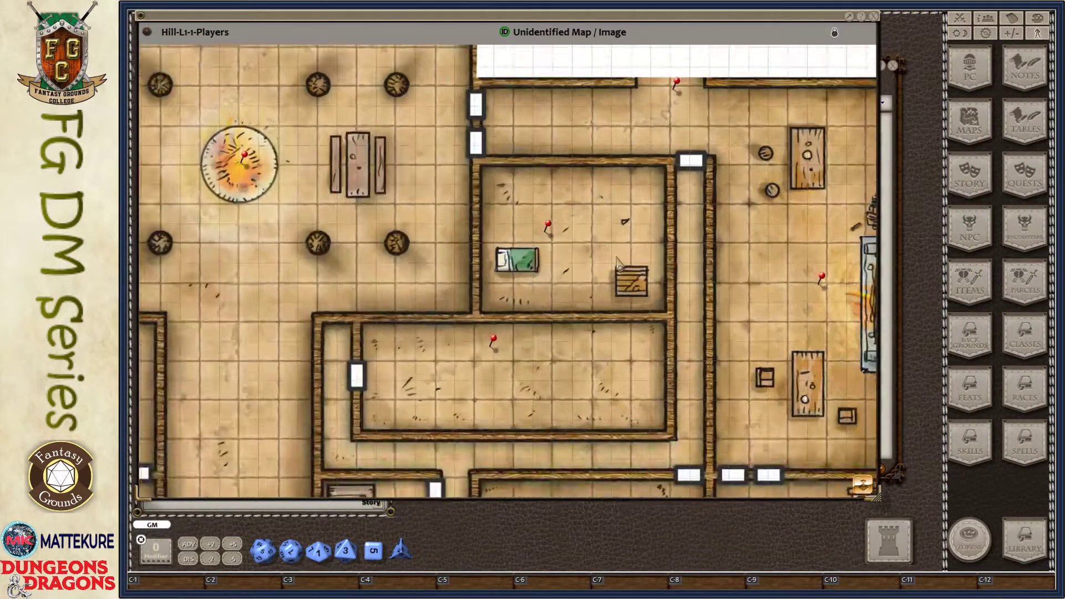
scroll(478, 272, down, 6)
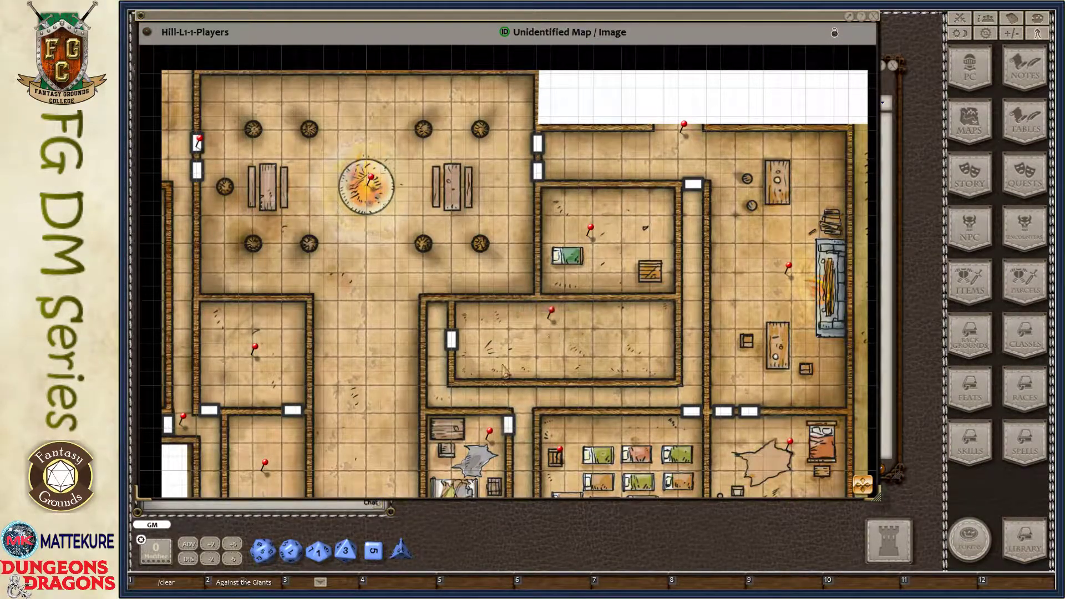
drag(423, 444, 446, 177)
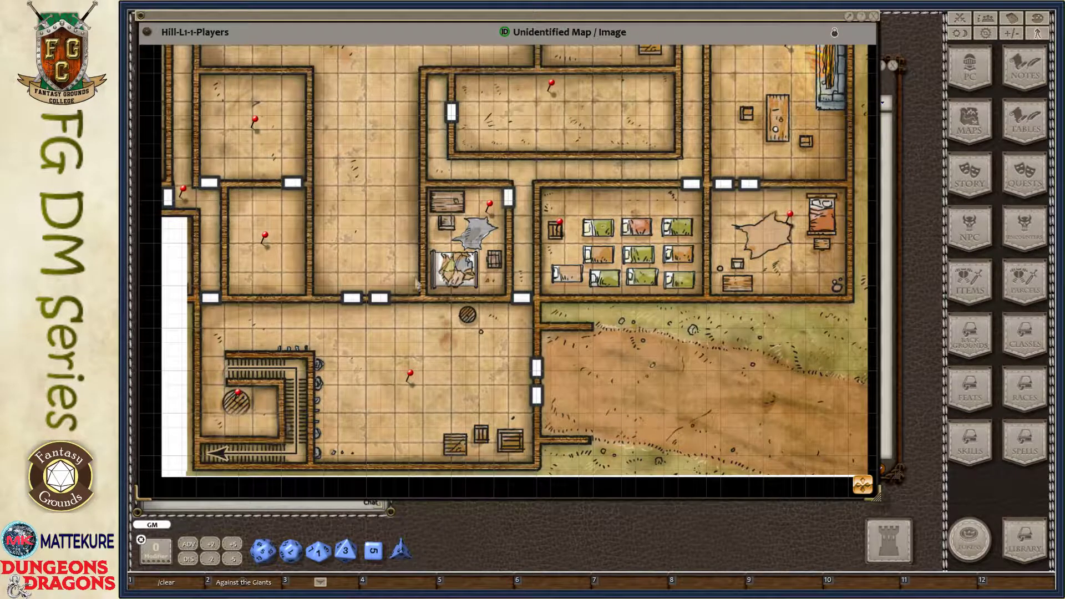
drag(407, 149, 409, 351)
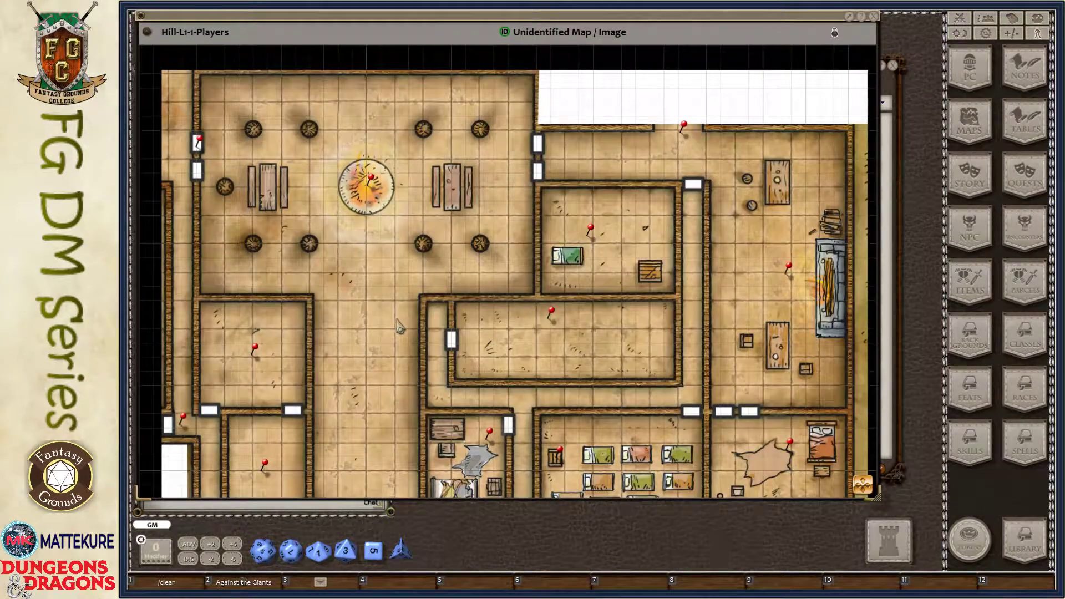
drag(340, 319, 882, 339)
- Open the Hill-Giant-One-DM map and reposition the players map window beside it
click(618, 104)
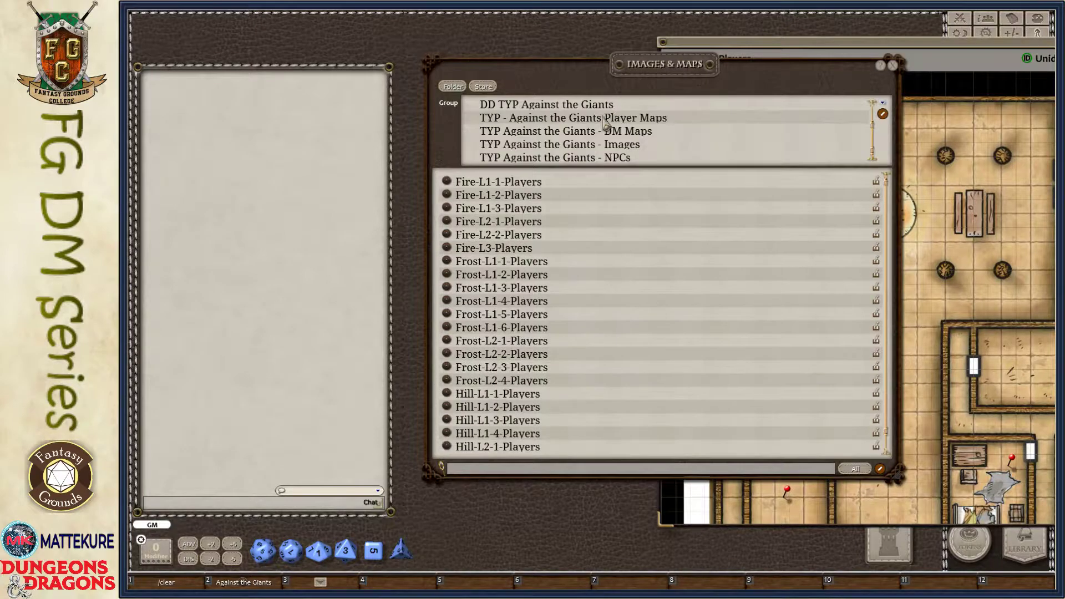
click(599, 125)
click(447, 193)
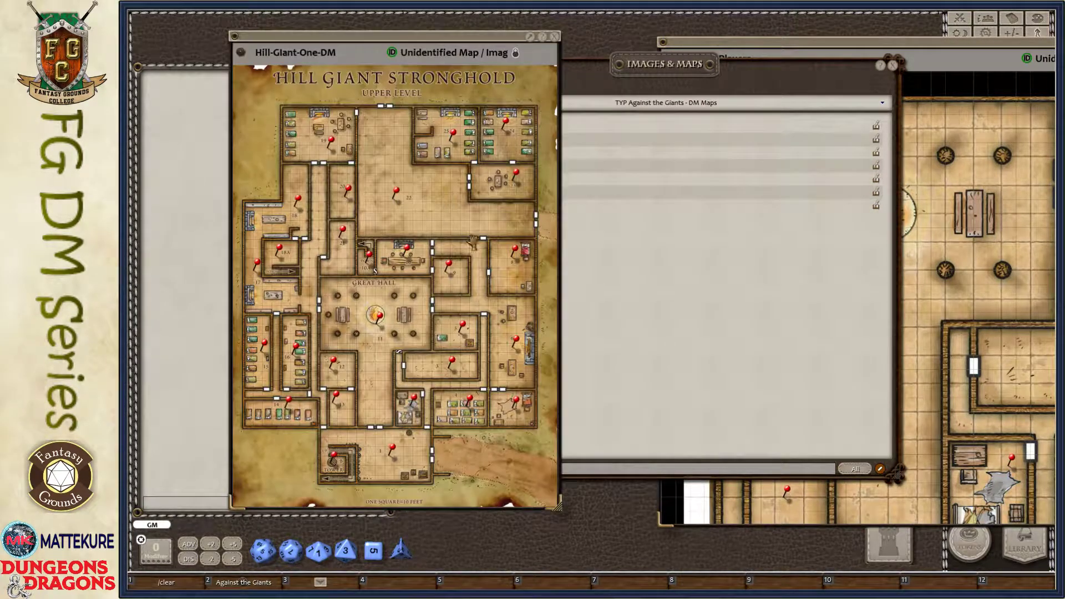
click(947, 278)
scroll(909, 299, down, 2)
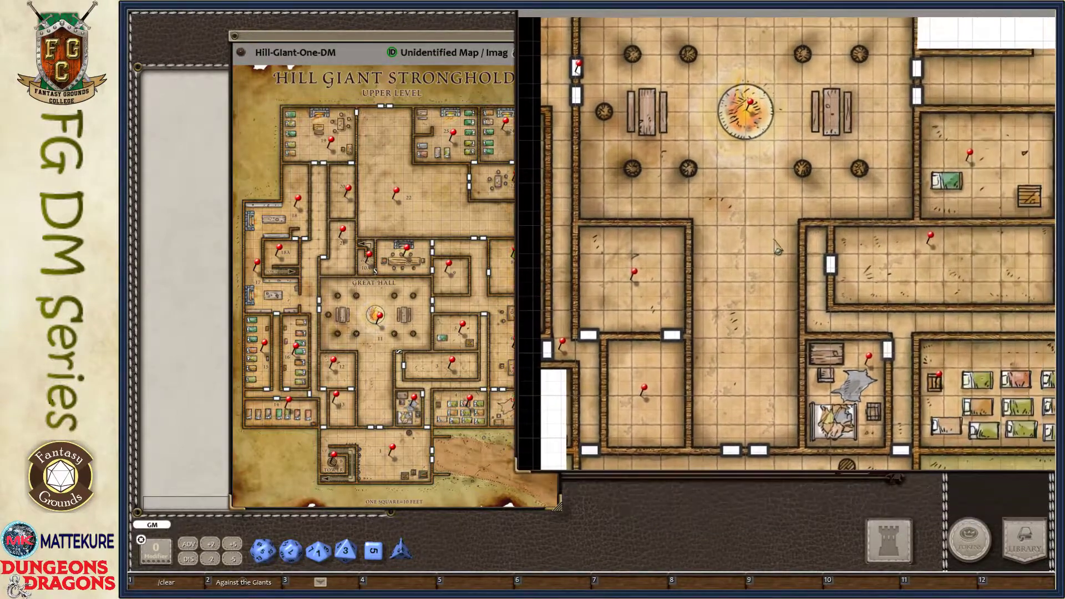
drag(777, 250, 701, 280)
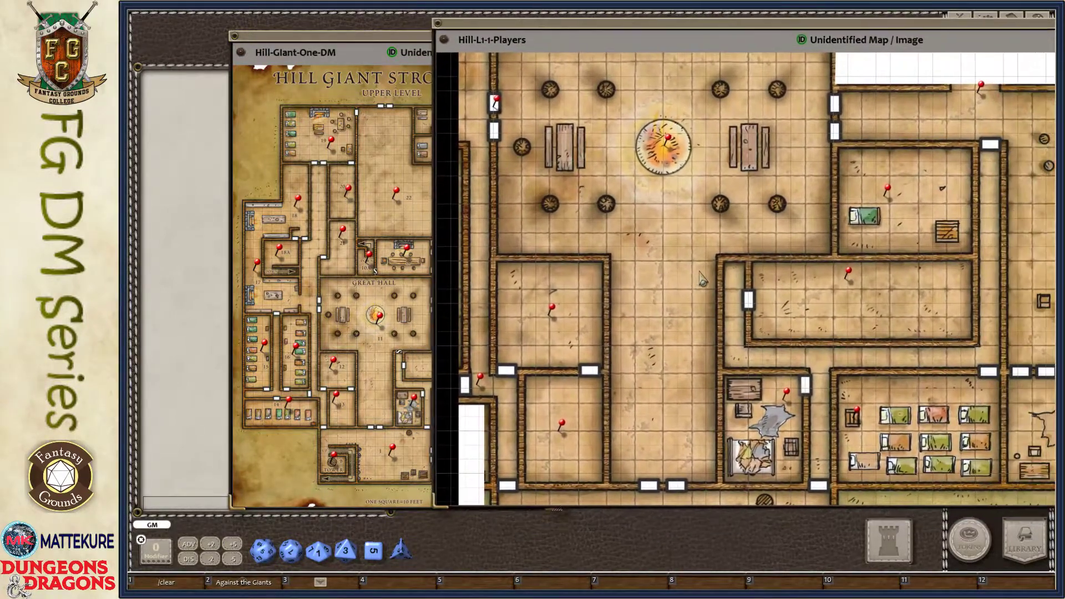
drag(693, 416, 709, 236)
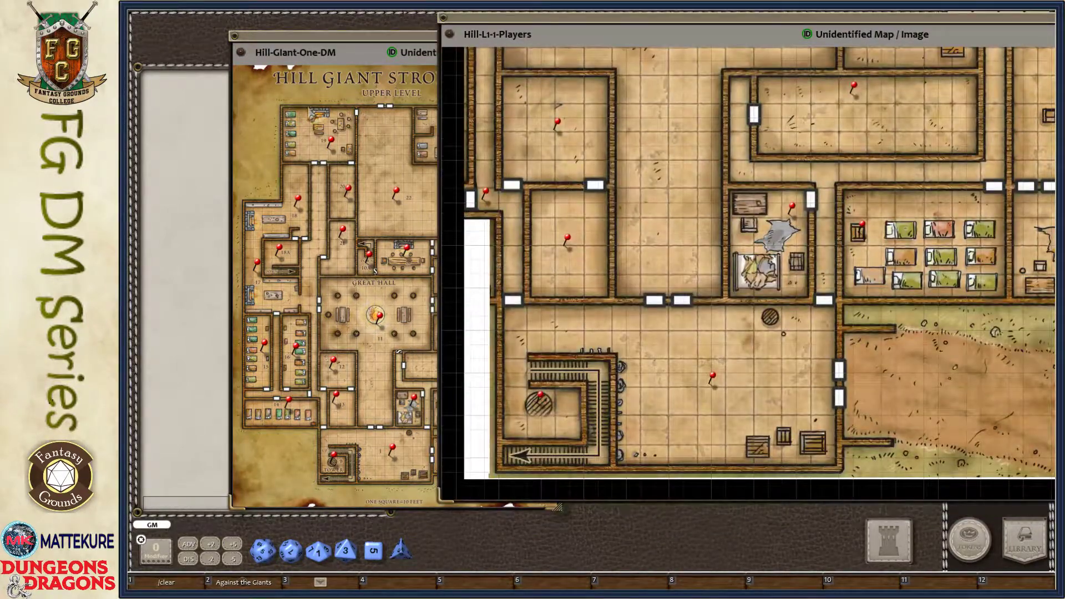
- Shift the players map window further left and close the DM map
click(366, 244)
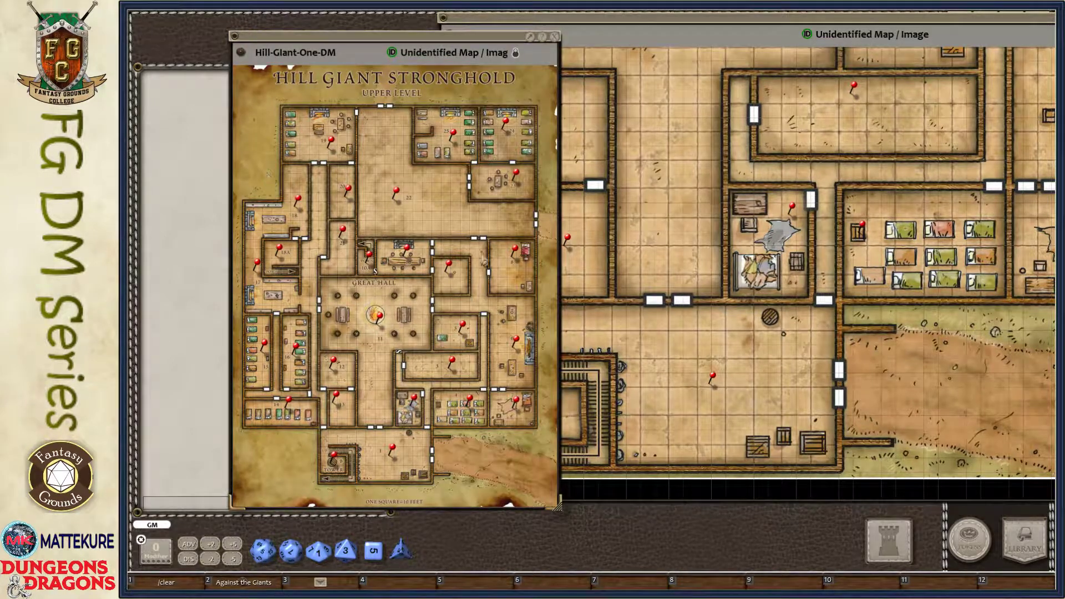
click(767, 270)
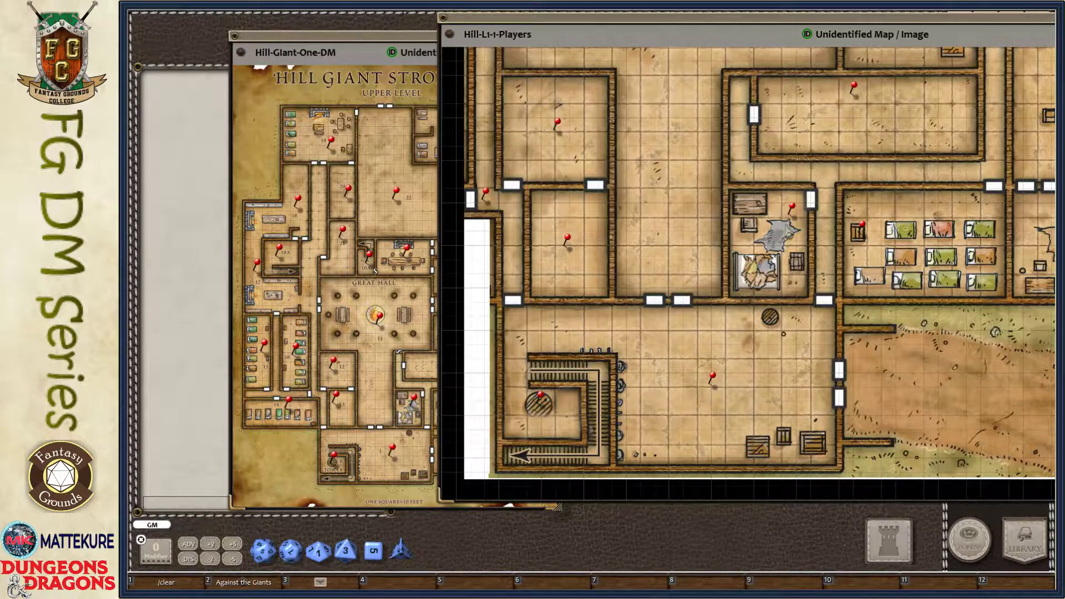
drag(697, 29, 457, 34)
click(285, 55)
click(554, 37)
- Close the Images & Maps list and shrink the players map window
drag(499, 222, 499, 427)
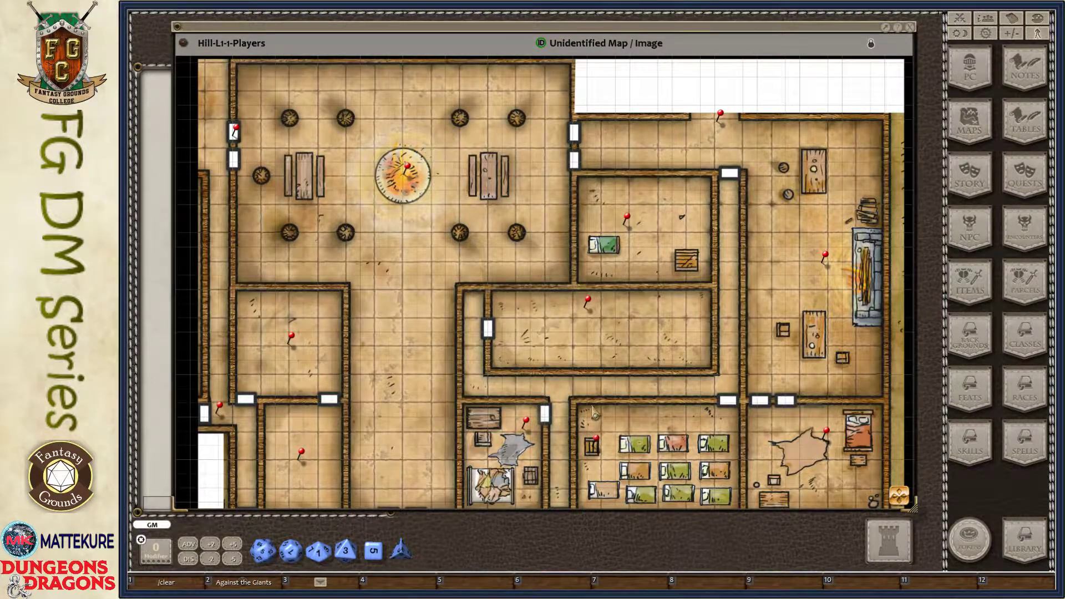
drag(592, 410, 593, 224)
drag(606, 38, 610, 89)
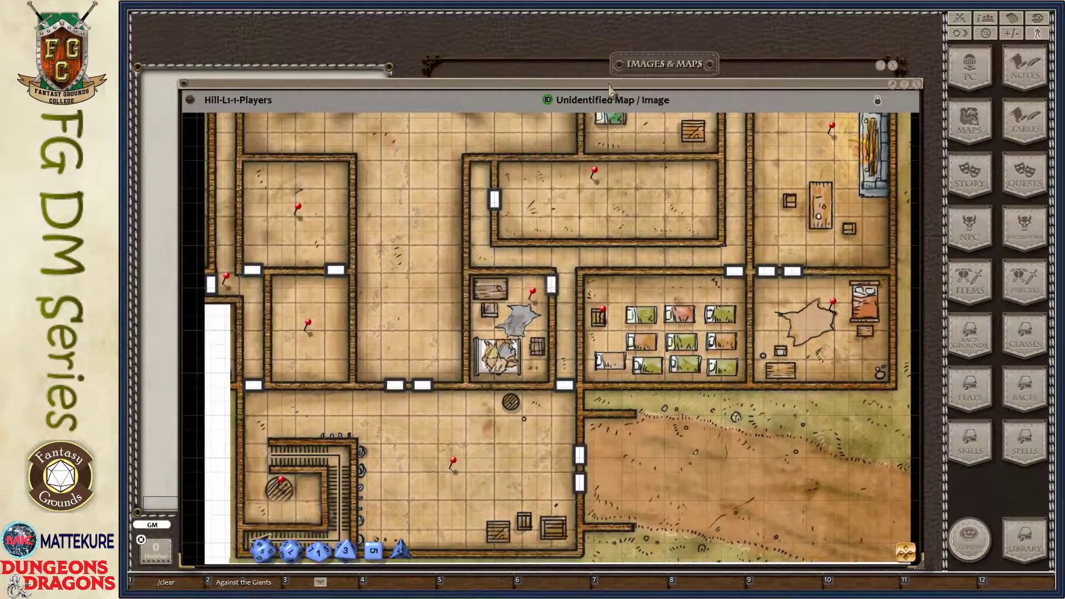
click(714, 65)
click(894, 66)
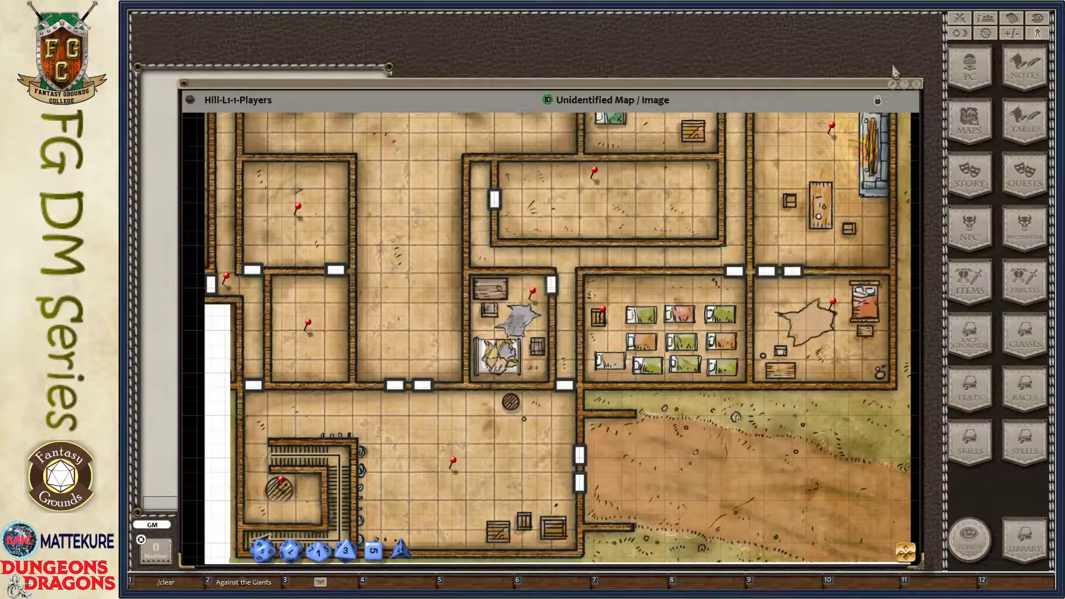
drag(919, 564, 913, 530)
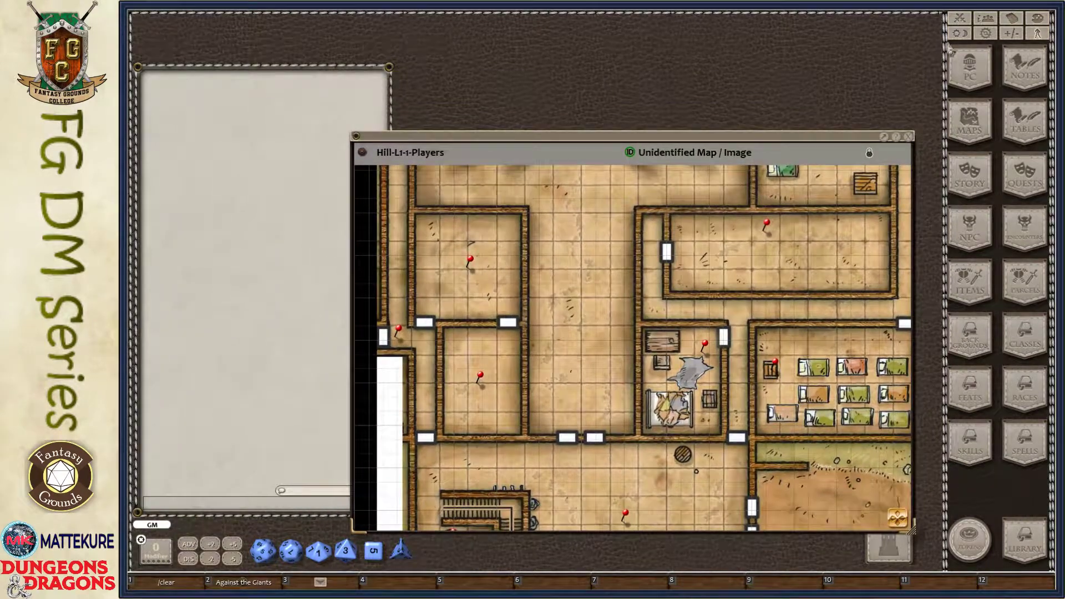
- Open the Combat Tracker and drop the four party tokens at the front gate entrance
click(960, 18)
drag(638, 225, 408, 231)
drag(742, 469, 745, 251)
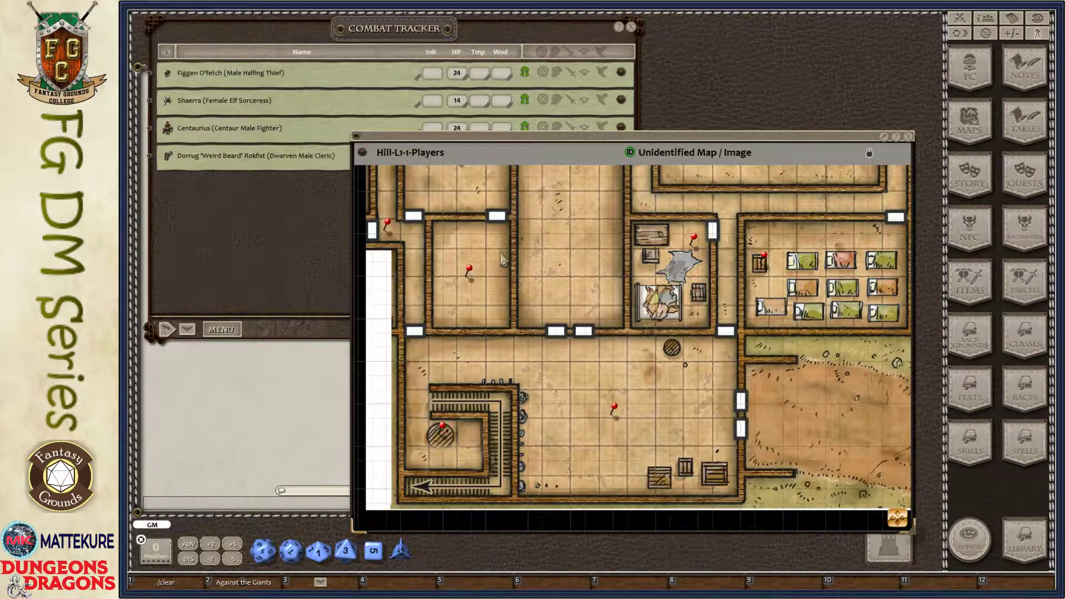
click(239, 234)
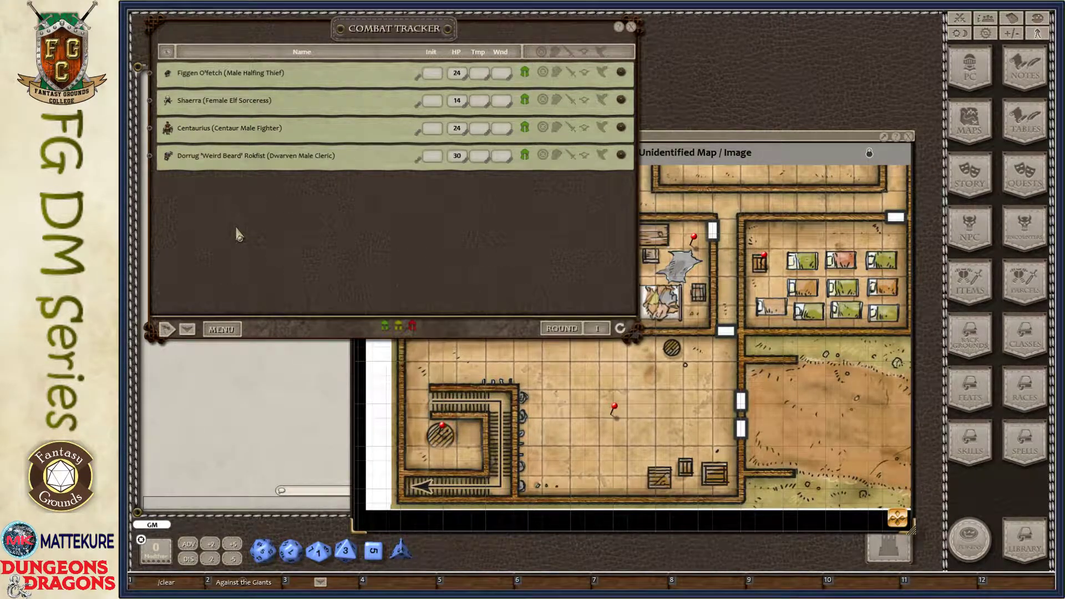
drag(385, 328, 793, 432)
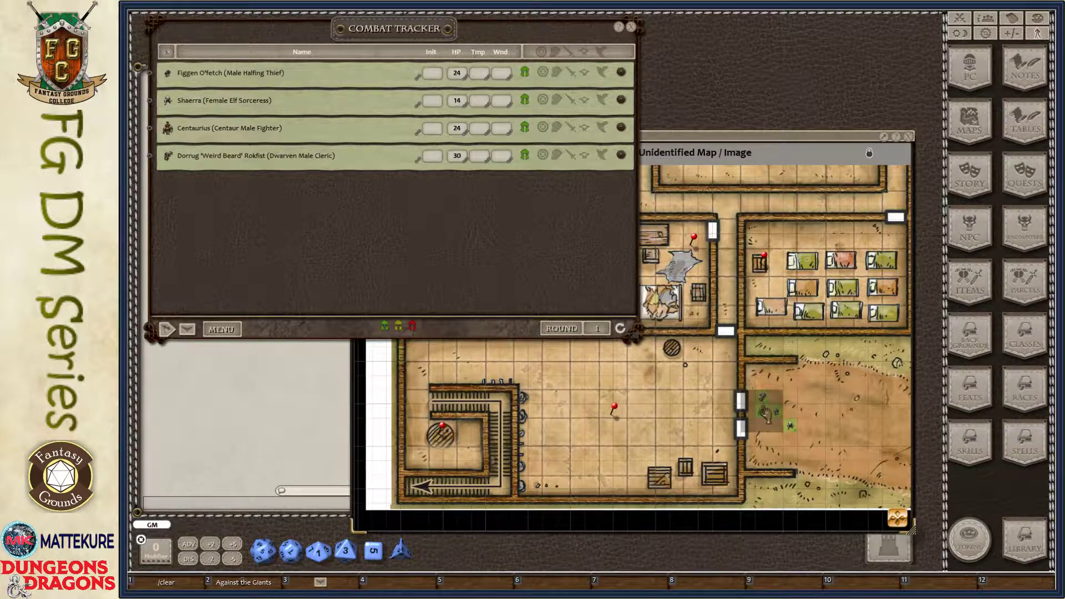
- Zoom in on the players map and unlock the map image
click(793, 414)
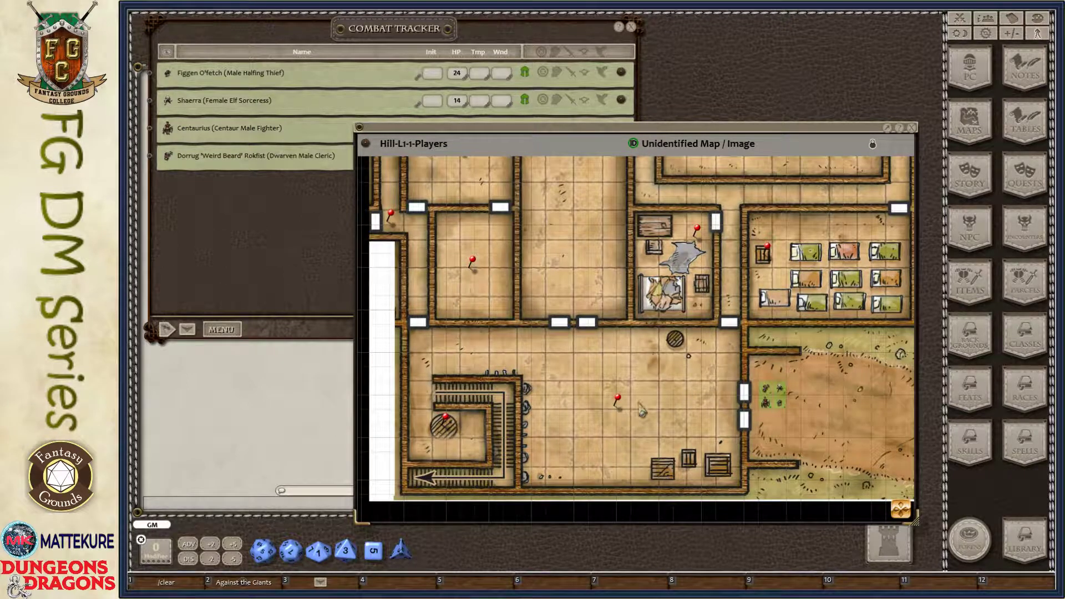
scroll(615, 438, up, 3)
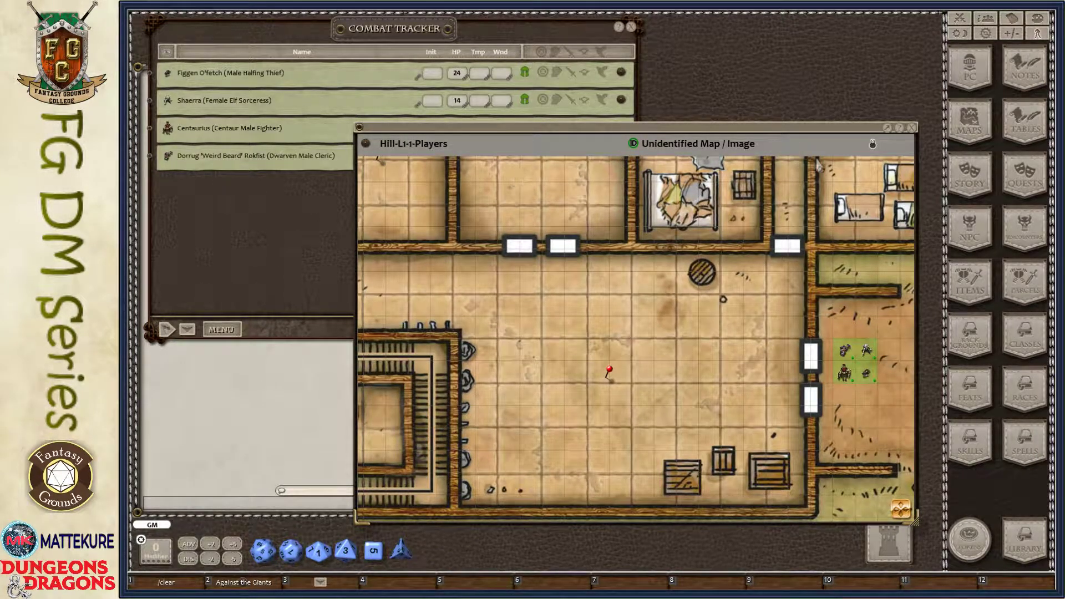
click(872, 147)
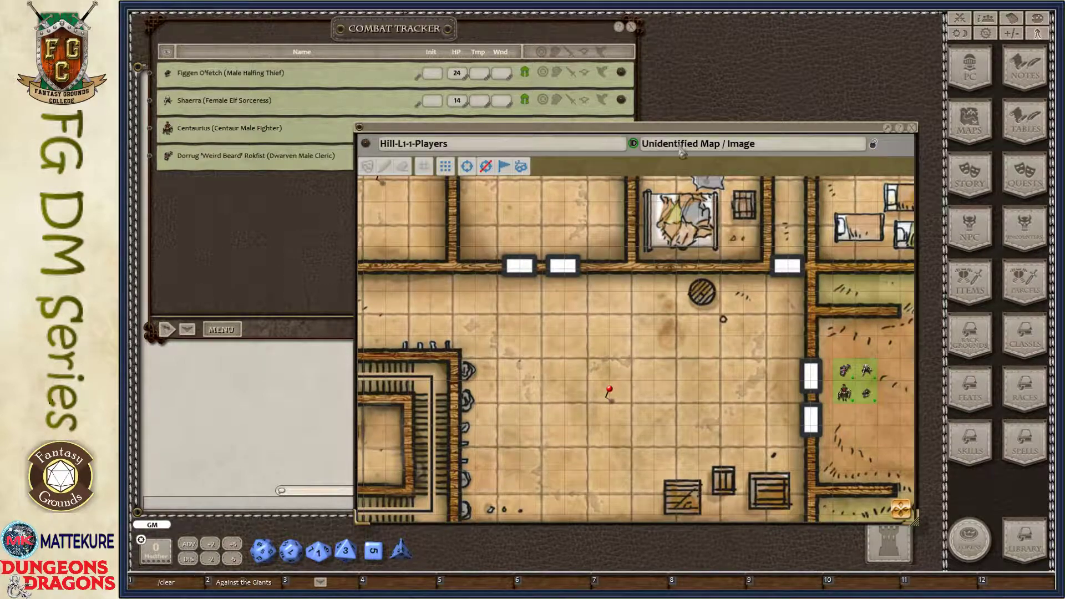
- Move the party beside the Front Gate and Foyer pin, make its link shareable, and open it
click(446, 169)
drag(895, 351, 644, 400)
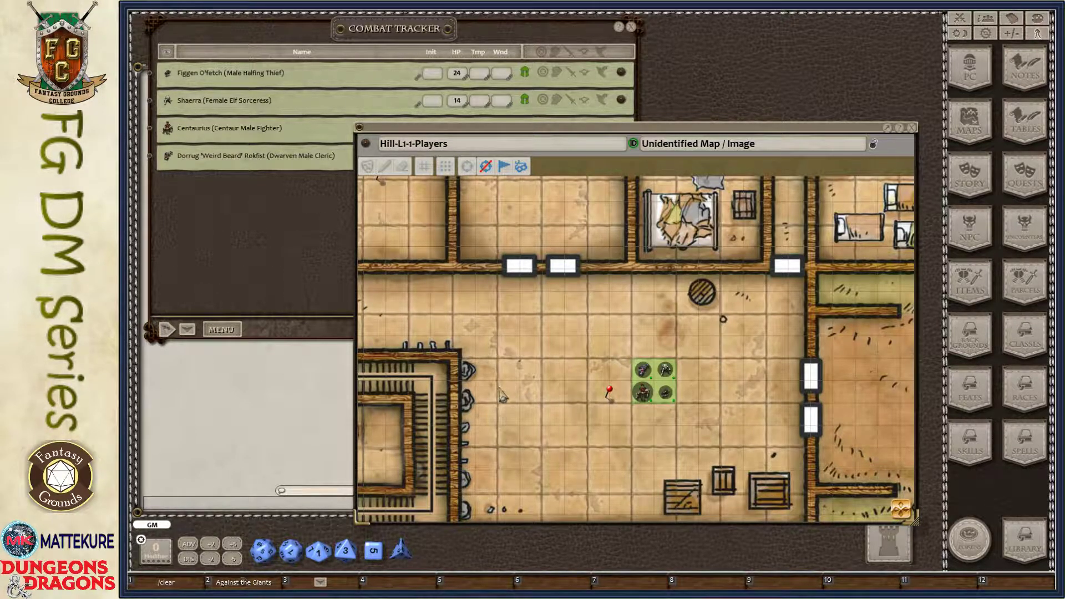
right_click(610, 392)
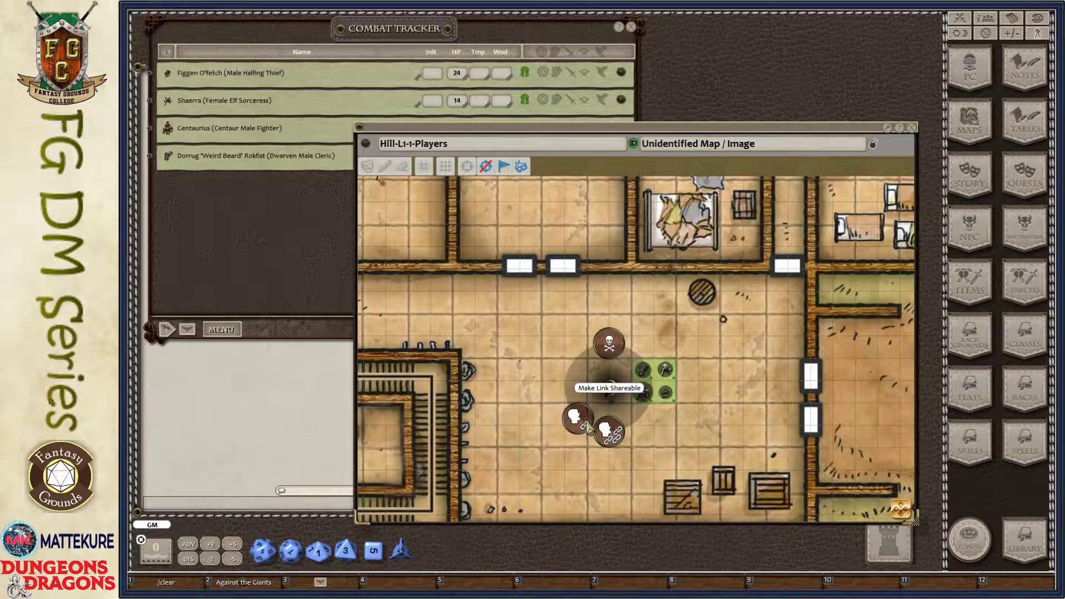
click(613, 392)
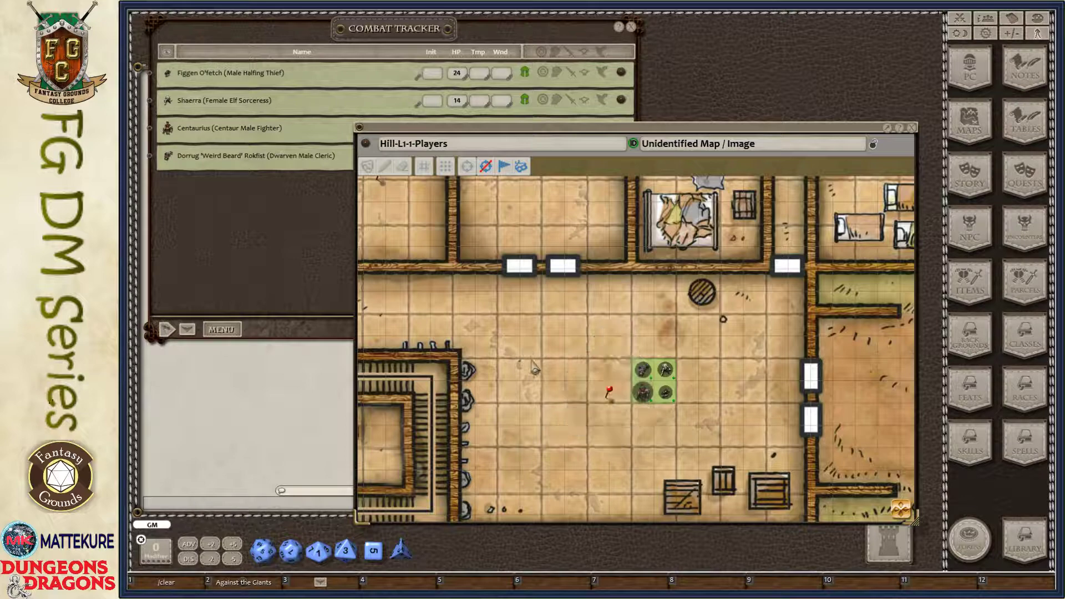
double_click(609, 392)
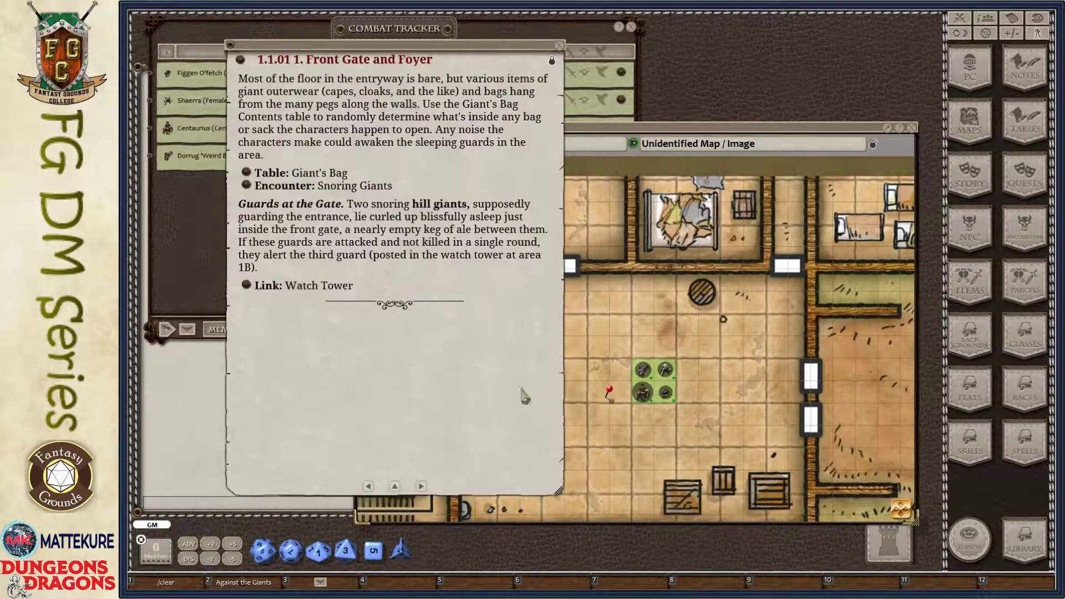
- Roll a Fur Pelt on the Giant's Bag table, then open the Snoring Giants encounter
drag(502, 363, 640, 328)
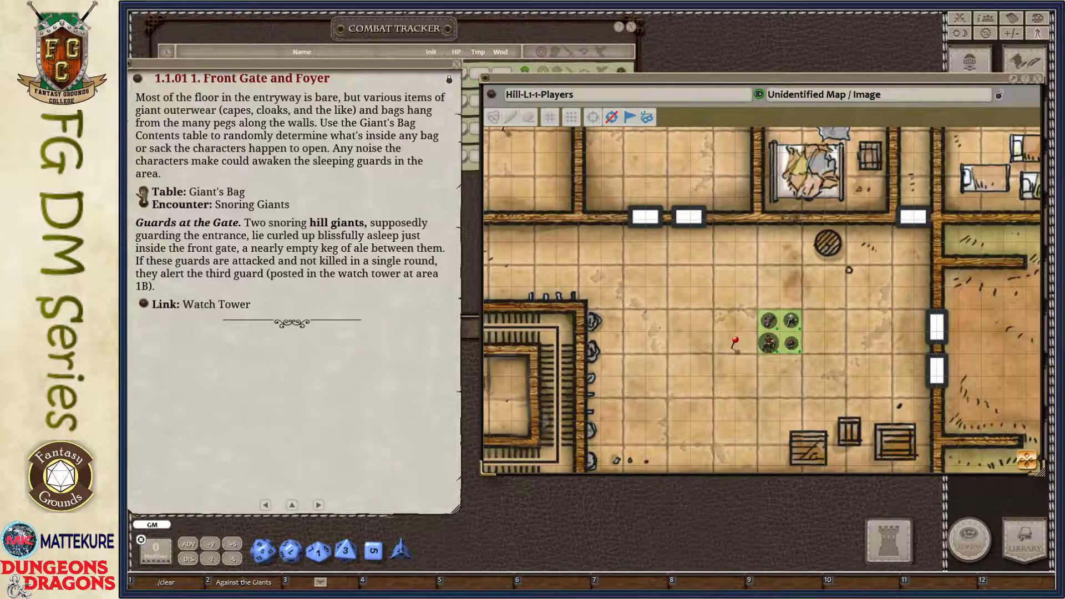
click(143, 193)
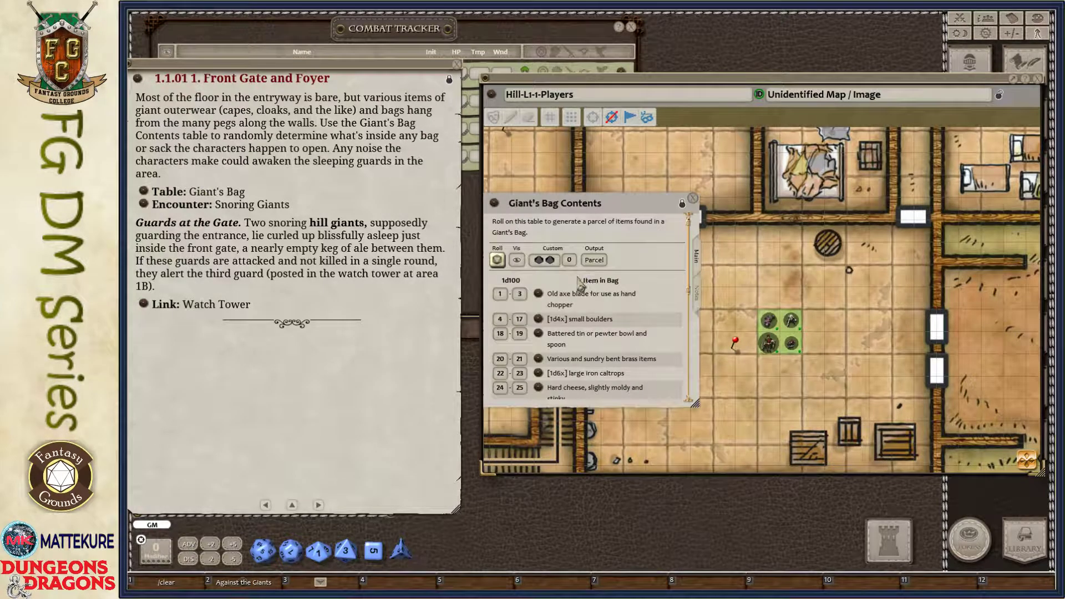
click(496, 261)
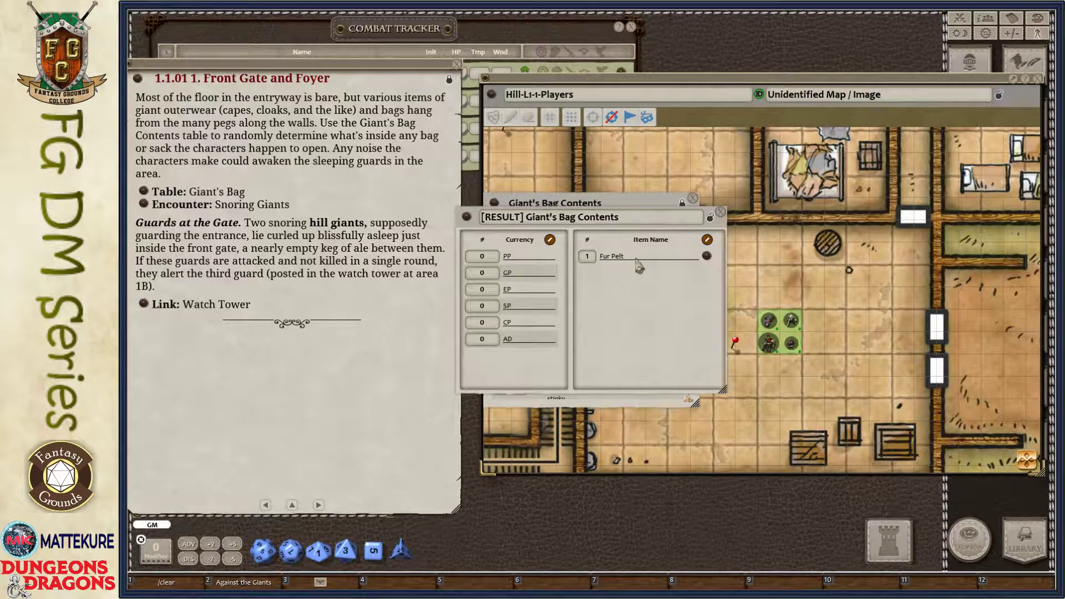
click(720, 212)
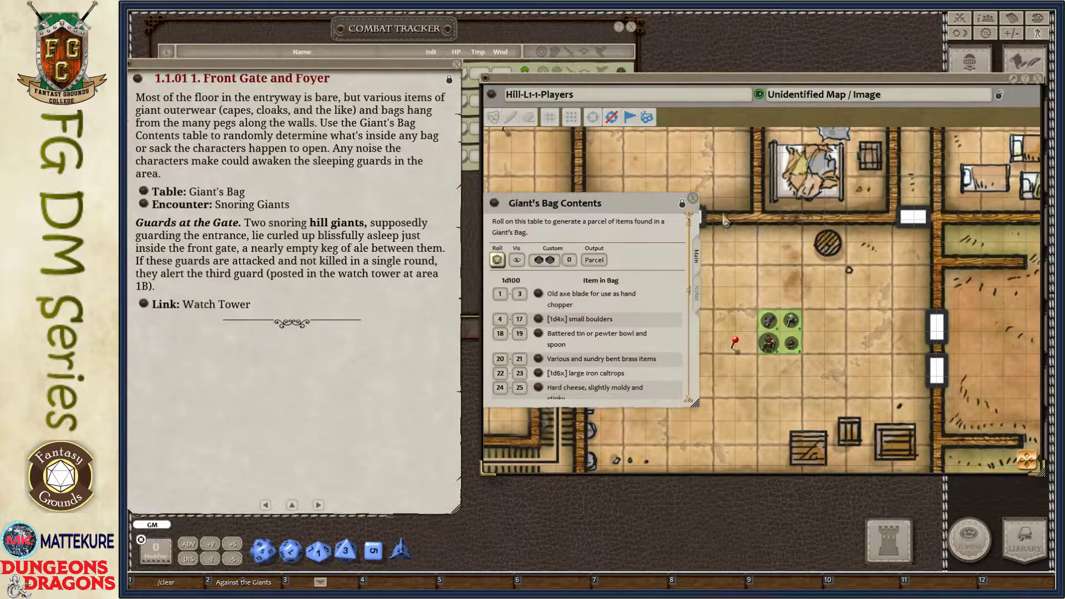
click(693, 198)
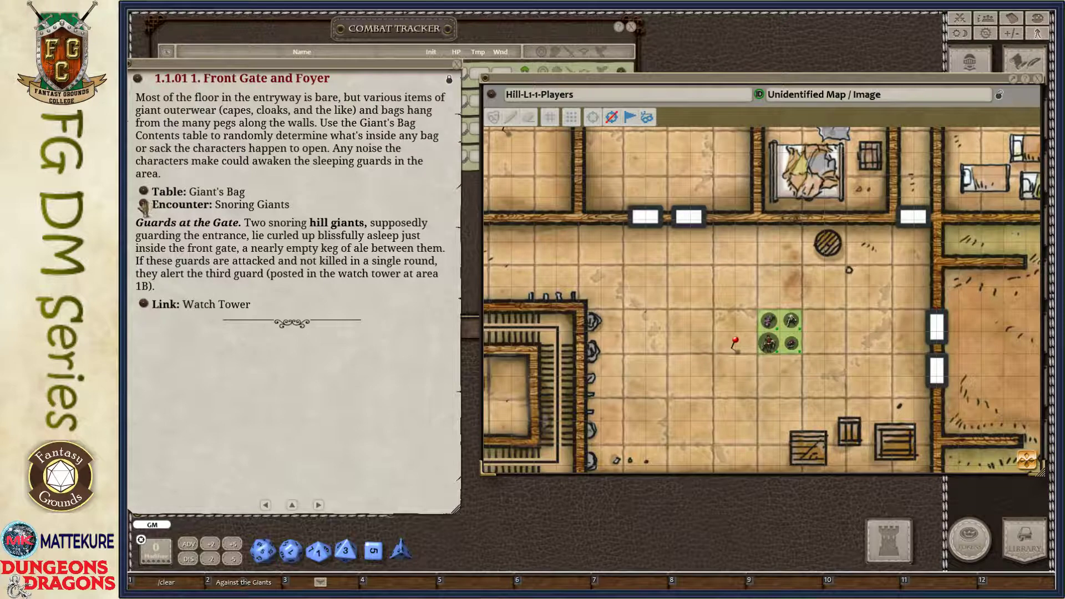
click(143, 207)
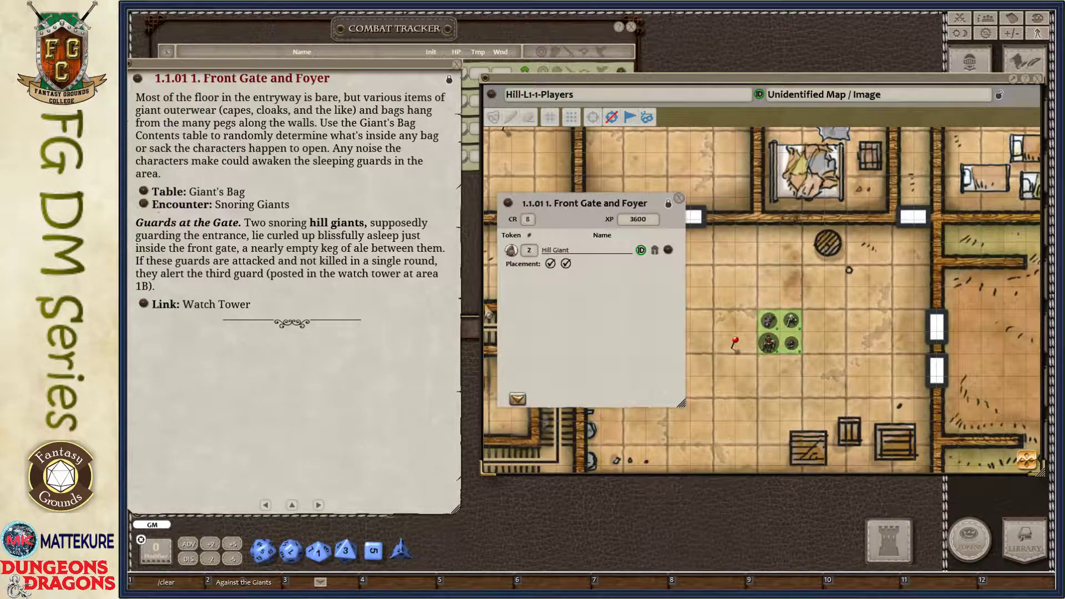
- Add the encounter's two Hill Giants to the combat tracker
drag(581, 327, 362, 316)
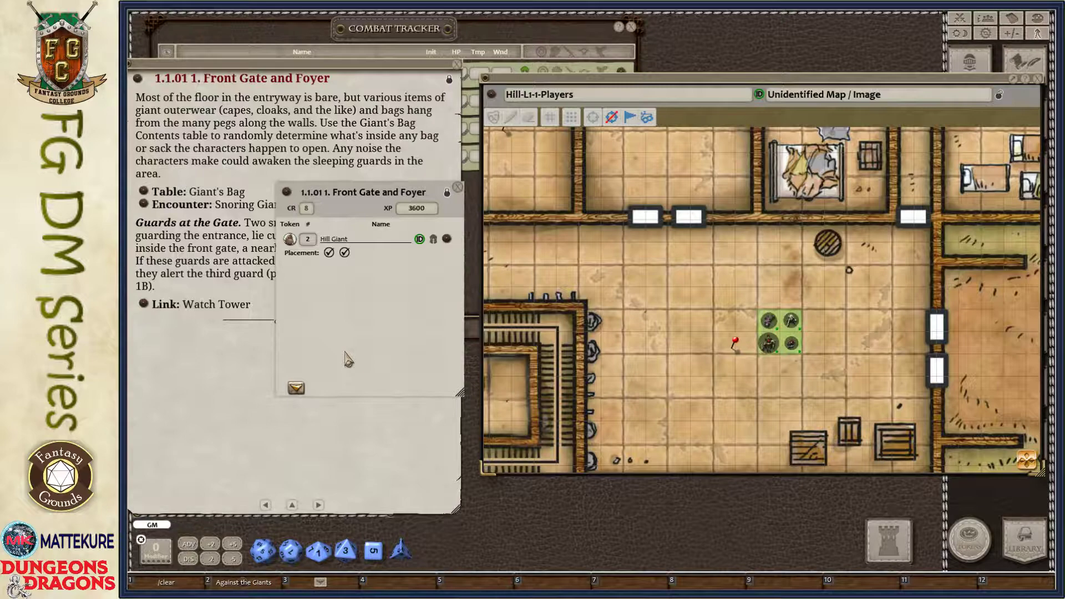
click(298, 389)
click(298, 388)
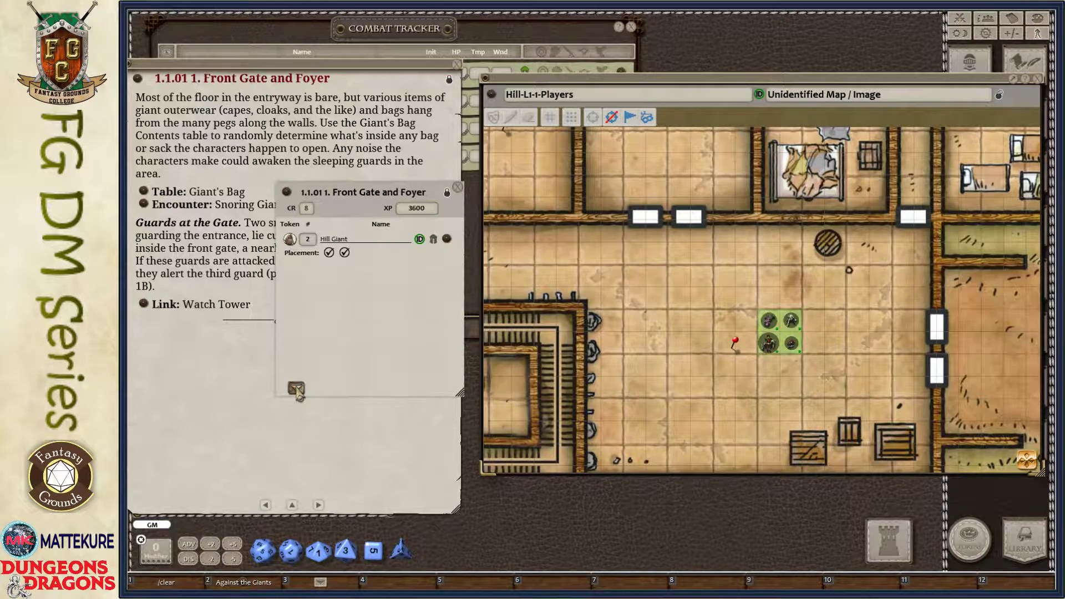